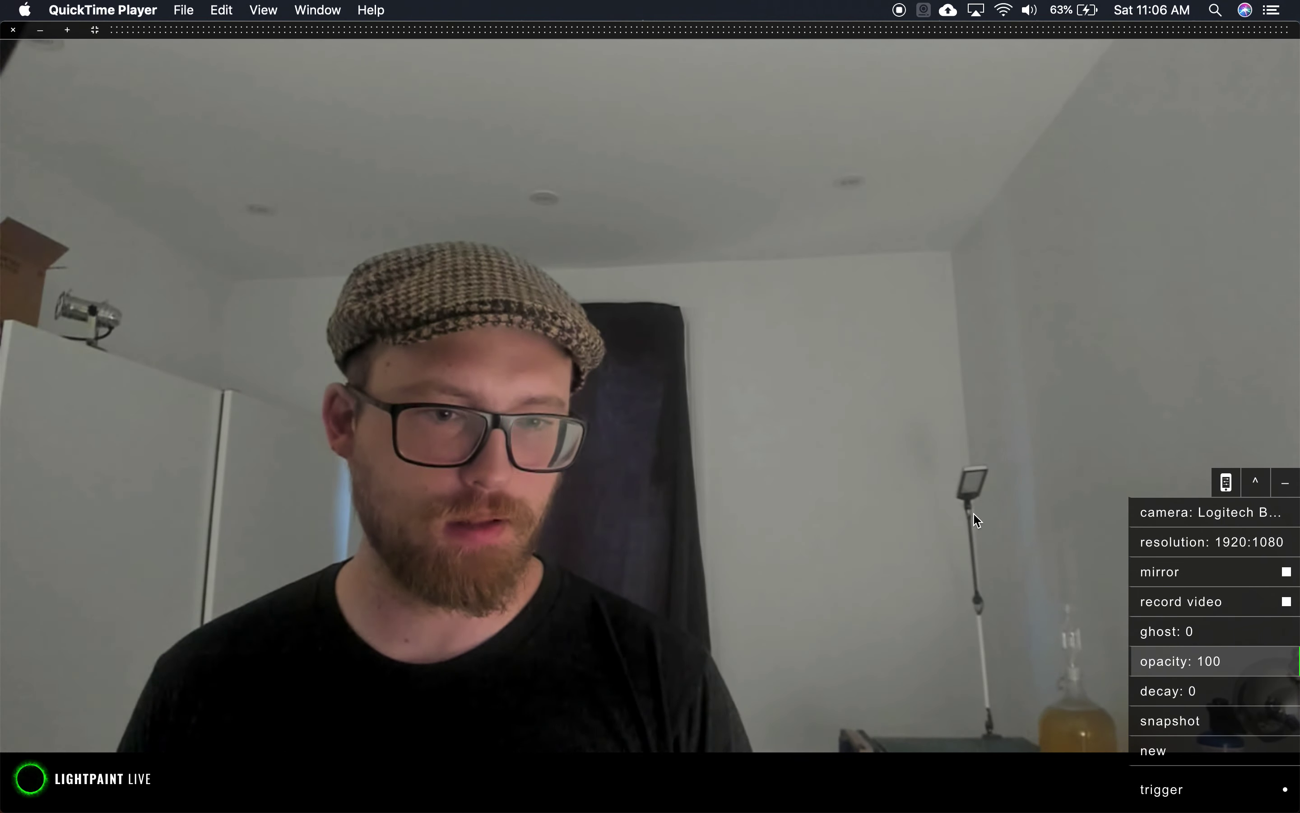
Step: Capture two light paintings by triggering each exposure and finishing it with a new painting
{"action": "left_click", "coordinate": [1013, 668]}
{"action": "key", "text": "space"}
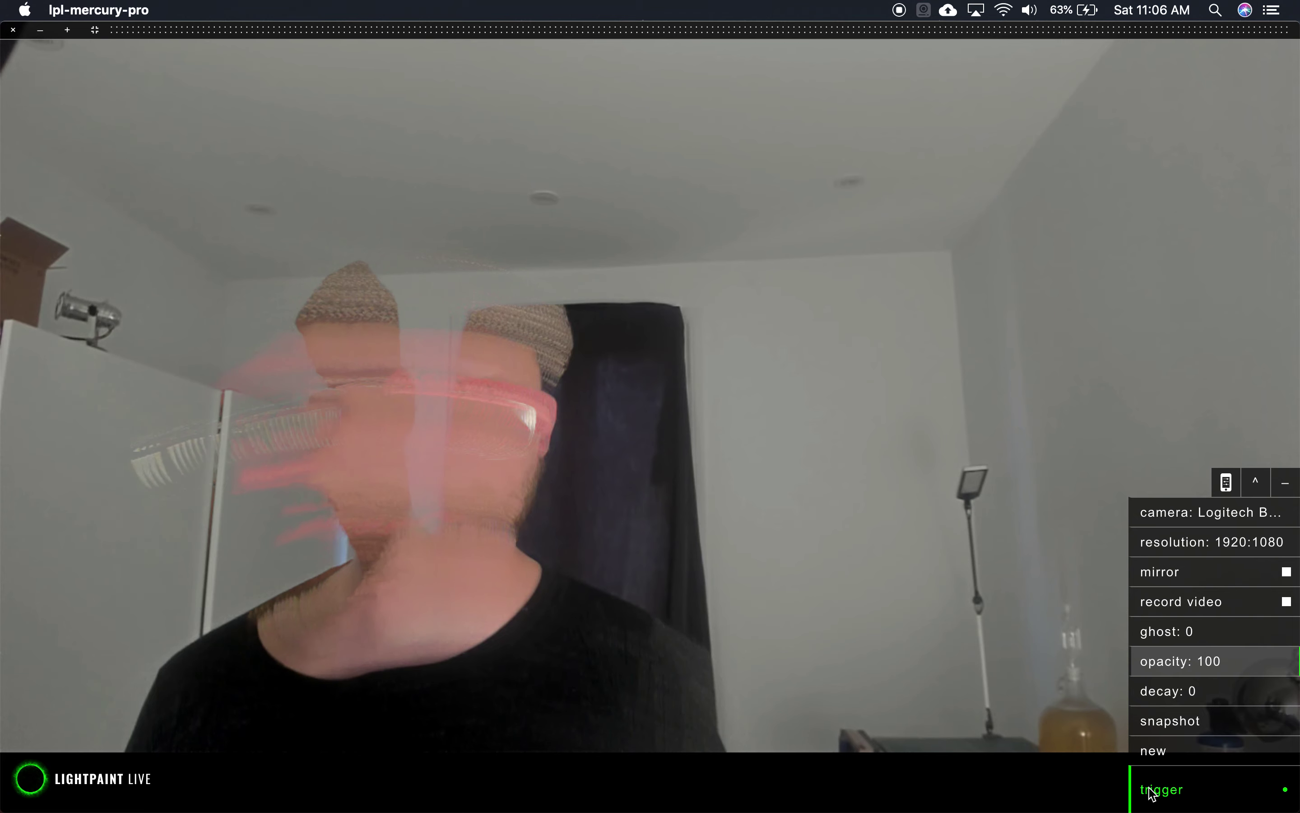
{"action": "left_click", "coordinate": [1194, 801]}
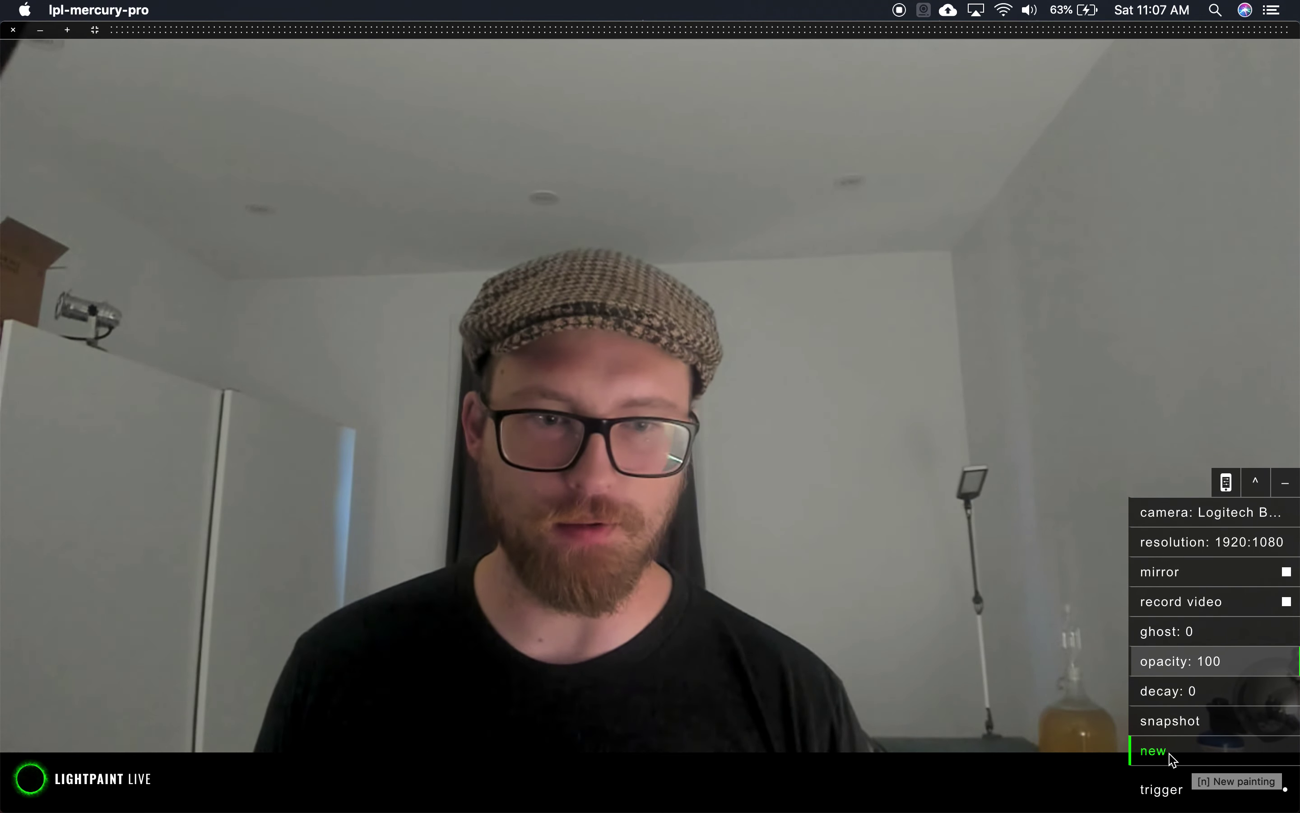
{"action": "left_click", "coordinate": [1176, 790]}
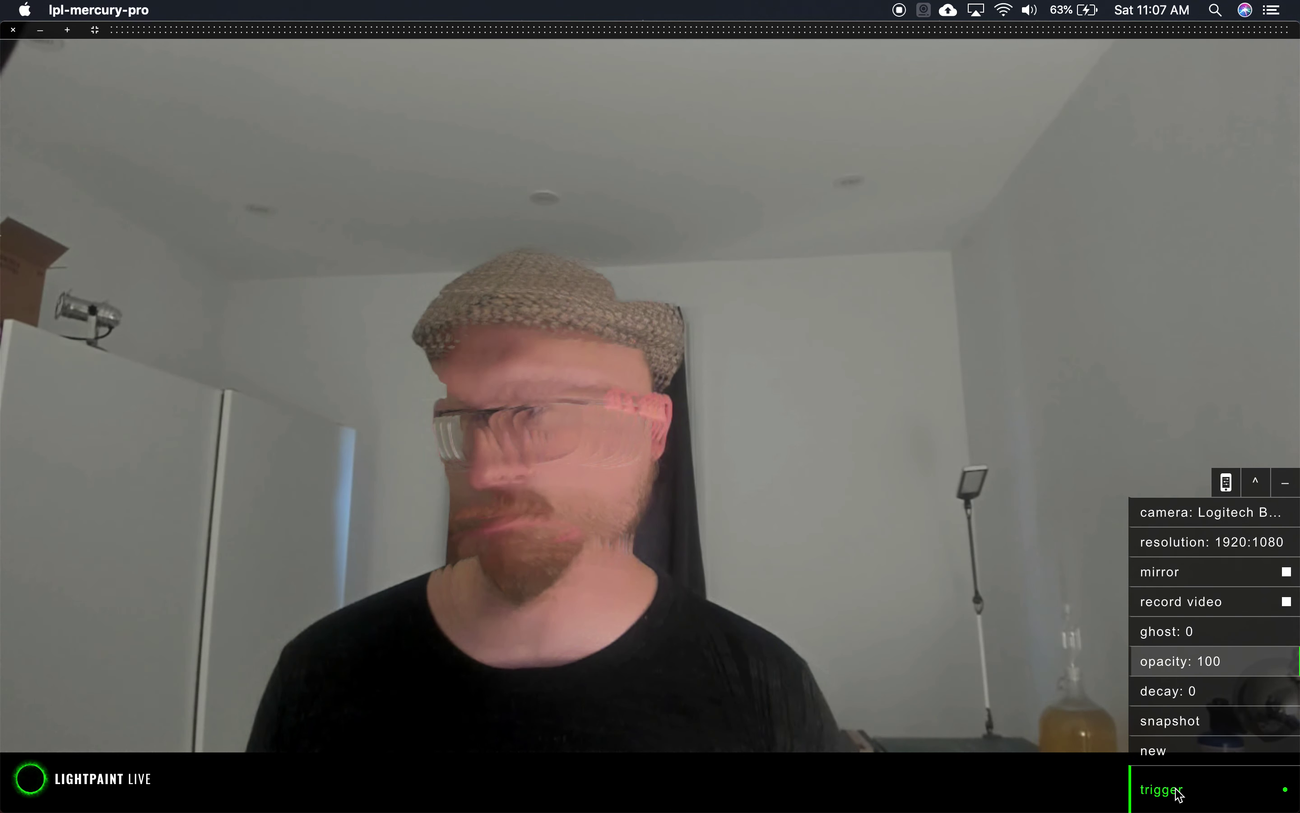
{"action": "left_click", "coordinate": [1161, 753]}
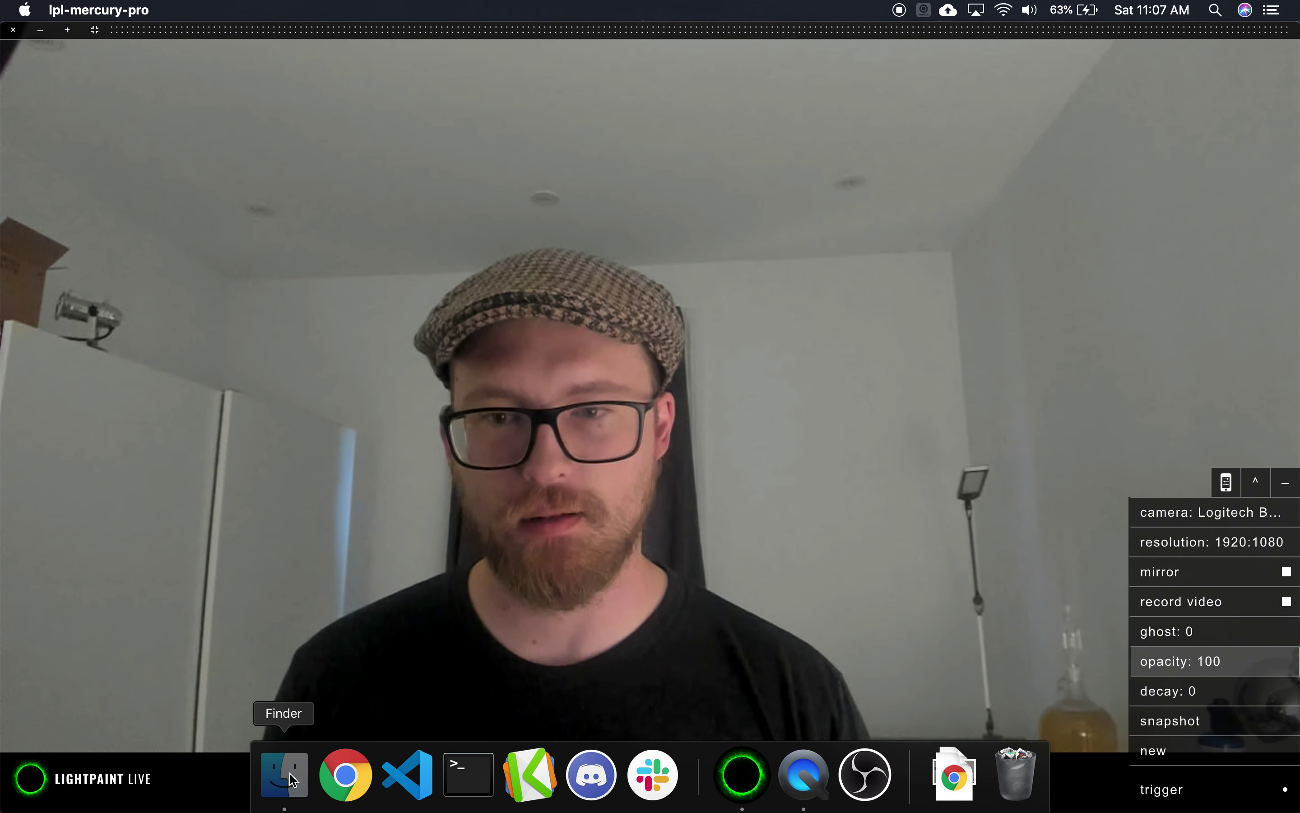
Step: Switch to Finder and preview the saved image LPL-Mercury_2019-08-24_11-07-25.png in the Downloads folder
{"action": "left_click", "coordinate": [282, 779]}
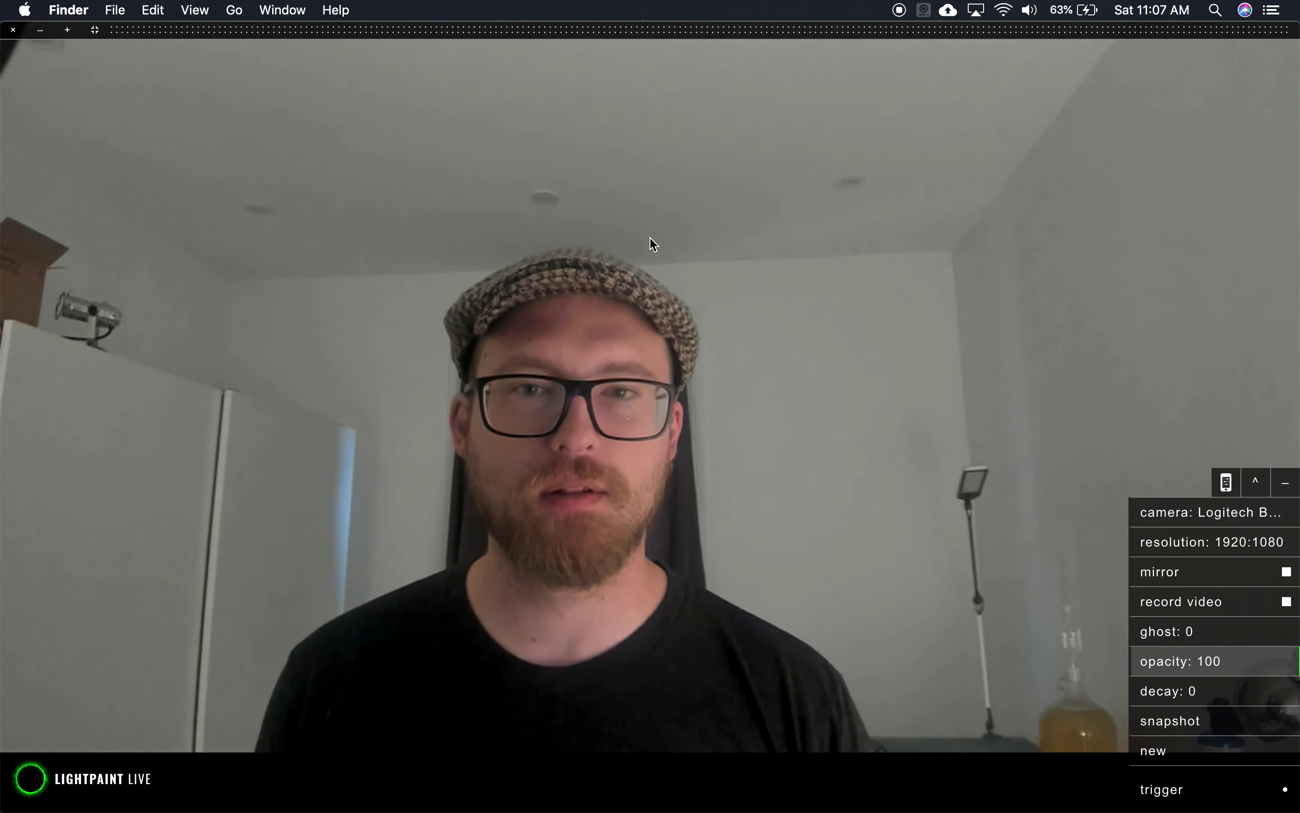
{"action": "key", "text": "super+n"}
{"action": "left_click", "coordinate": [595, 205]}
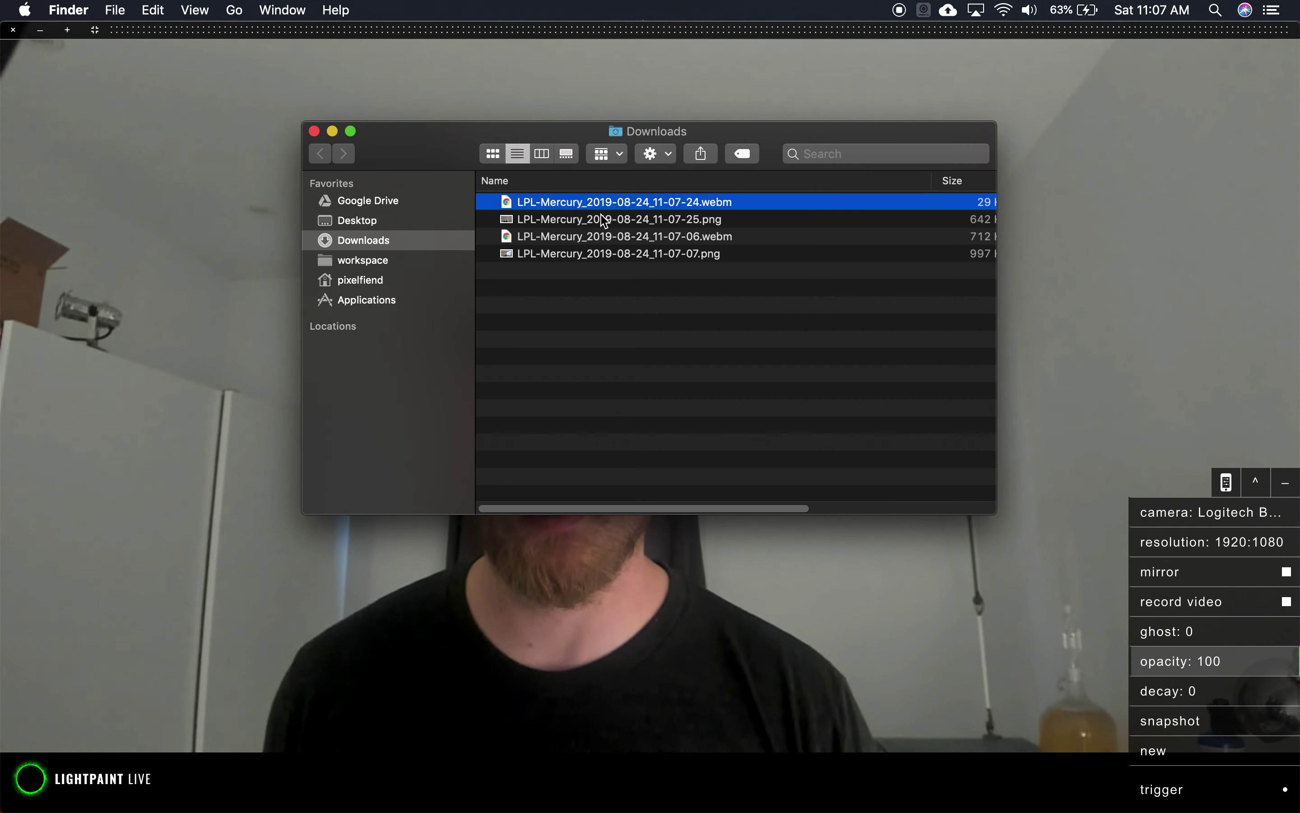
{"action": "left_click", "coordinate": [603, 220]}
{"action": "key", "text": "space"}
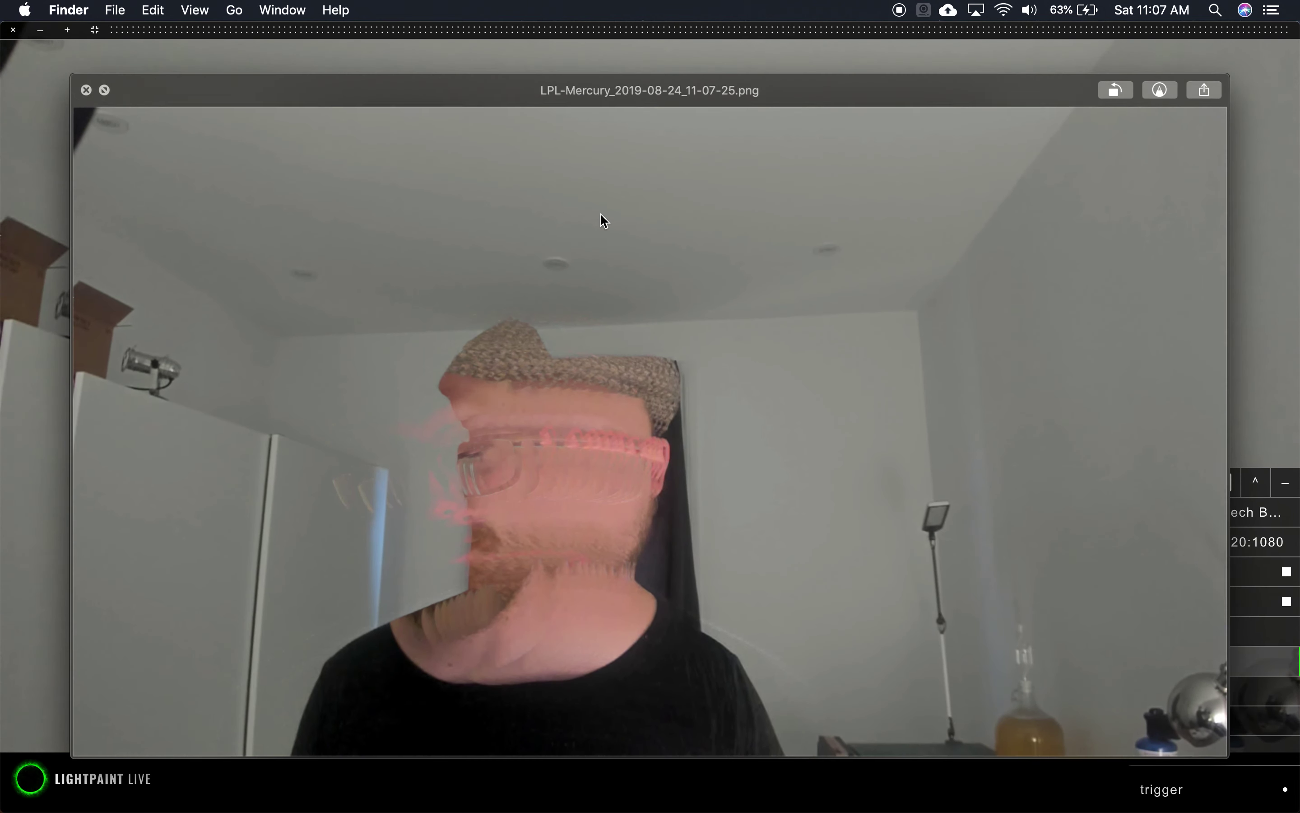
{"action": "key", "text": "Up"}
{"action": "key", "text": "space"}
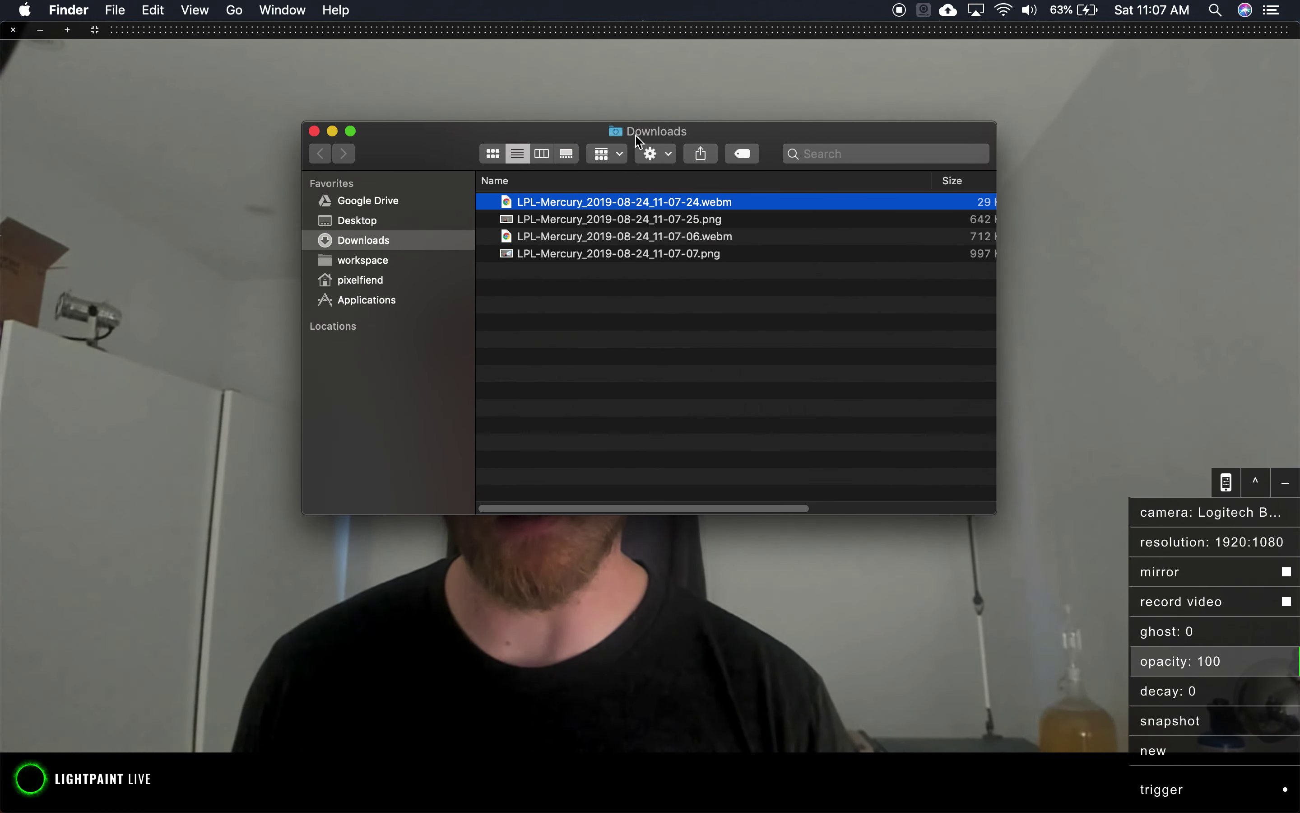
Step: Try to play LPL-Mercury_2019-08-24_11-07-24.webm in Chrome, close that browser window and return to Lightpaint Live
{"action": "left_click_drag", "start_coordinate": [635, 136], "coordinate": [1040, 91]}
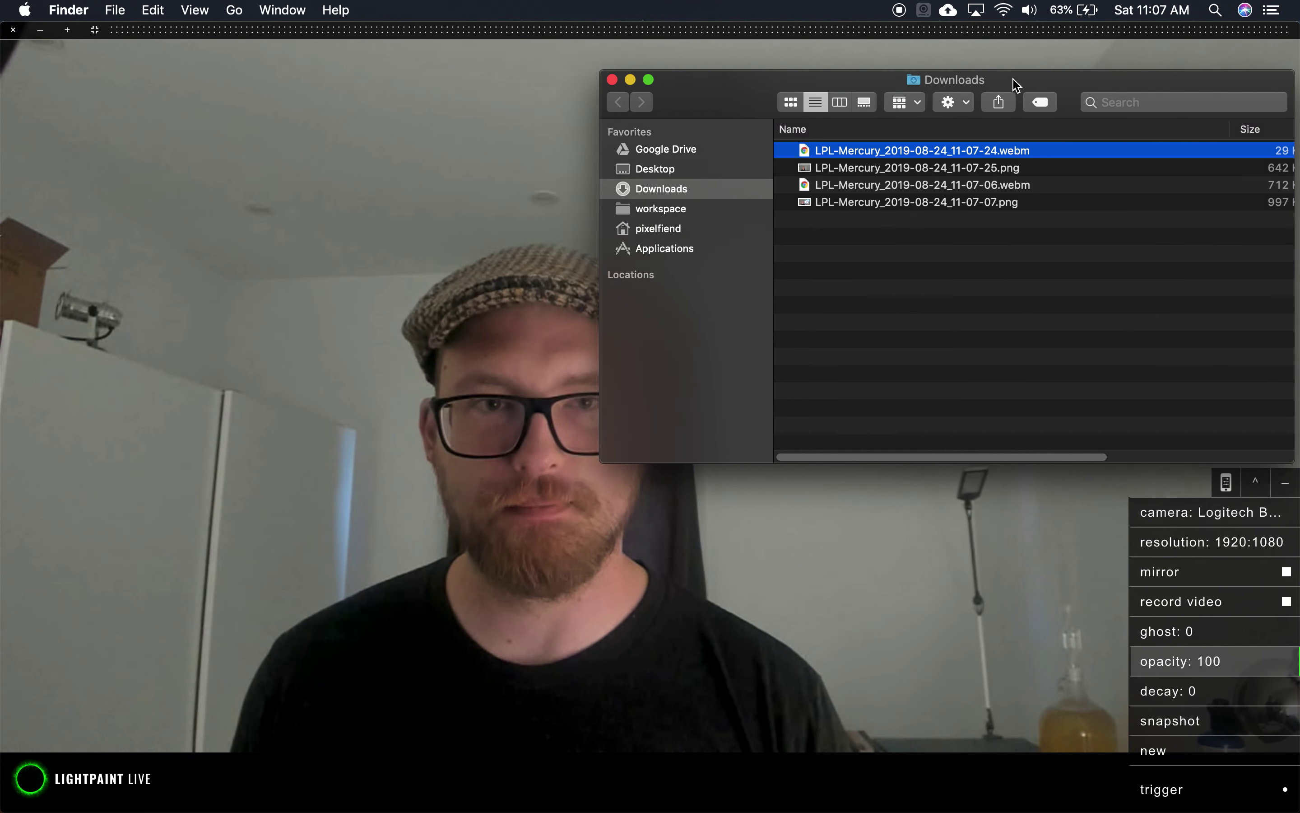
{"action": "left_click", "coordinate": [923, 153]}
{"action": "left_click_drag", "start_coordinate": [923, 153], "coordinate": [350, 766]}
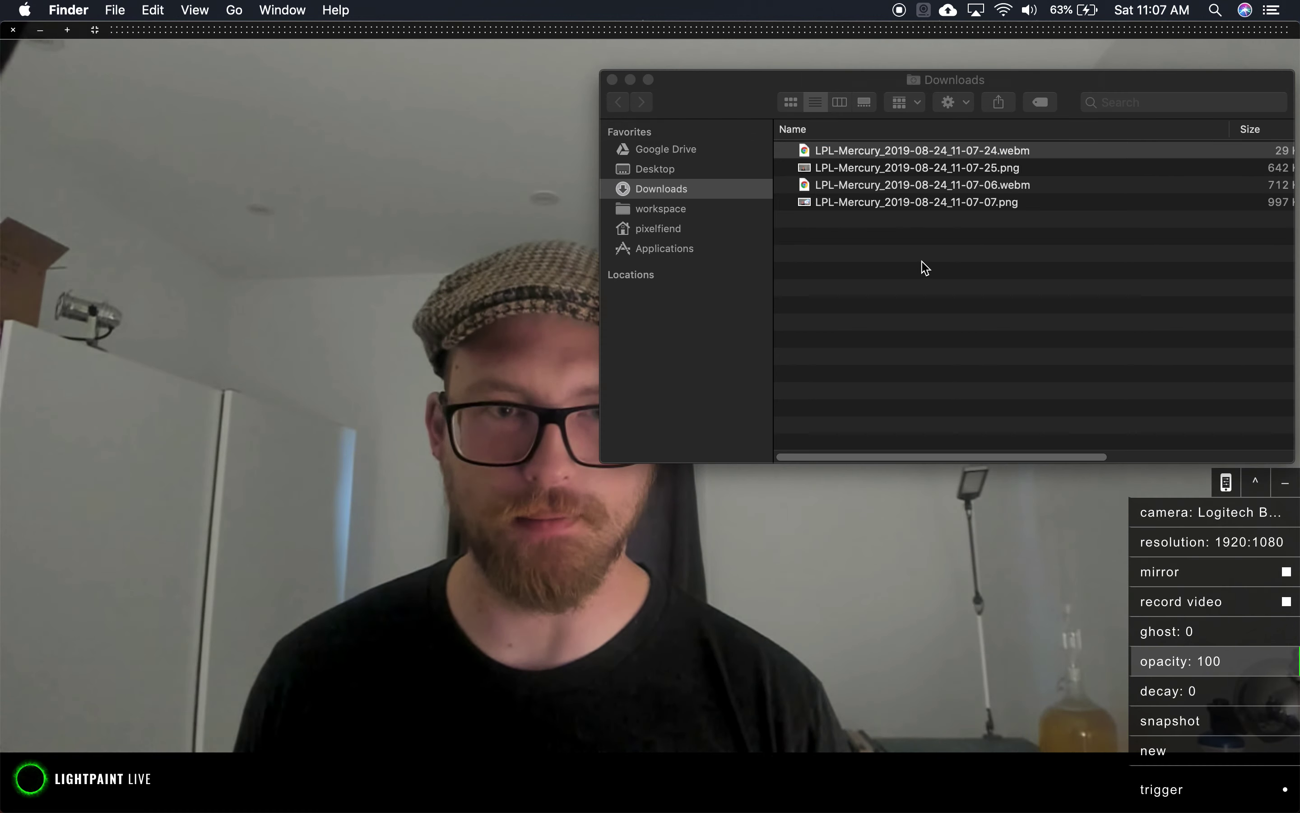
{"action": "left_click_drag", "start_coordinate": [947, 97], "coordinate": [1014, 82]}
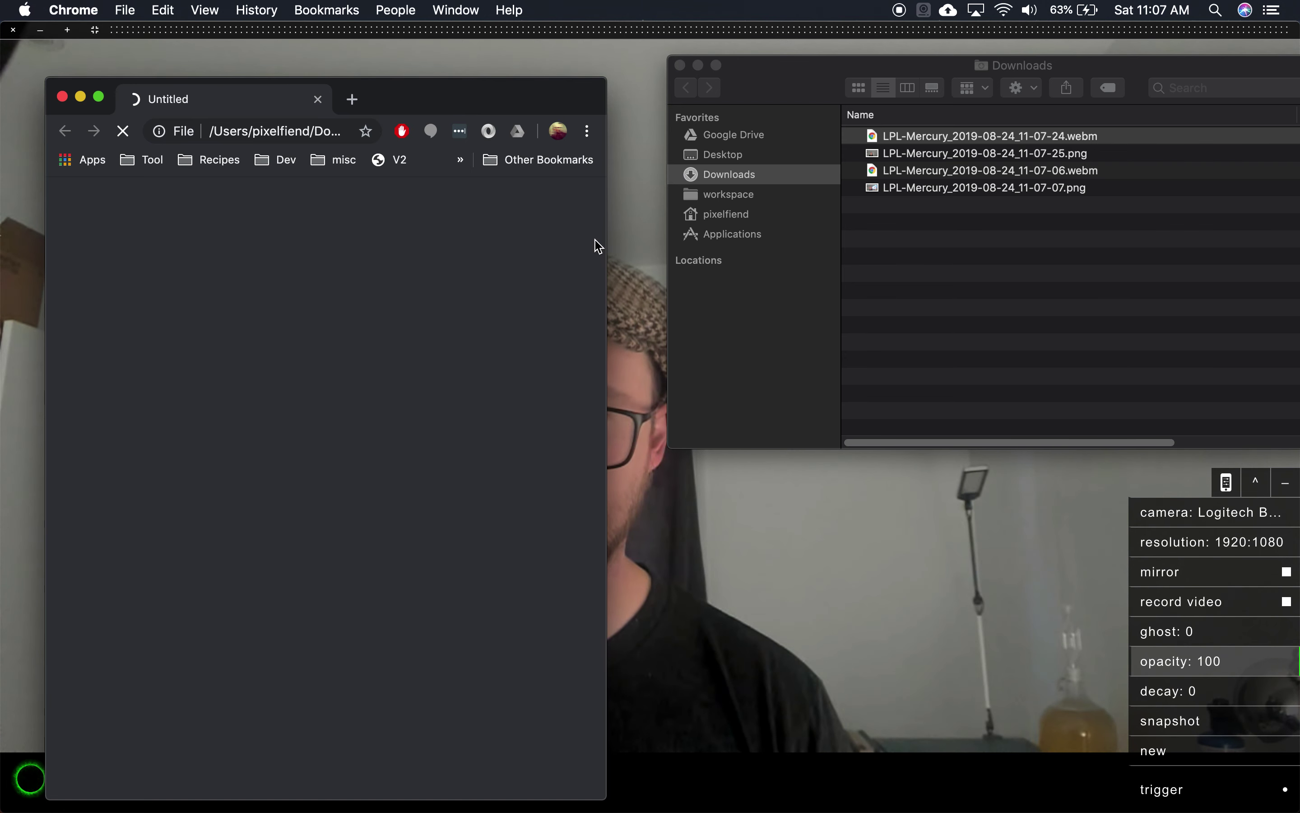
{"action": "left_click_drag", "start_coordinate": [606, 245], "coordinate": [772, 270]}
{"action": "left_click_drag", "start_coordinate": [514, 95], "coordinate": [484, 64]}
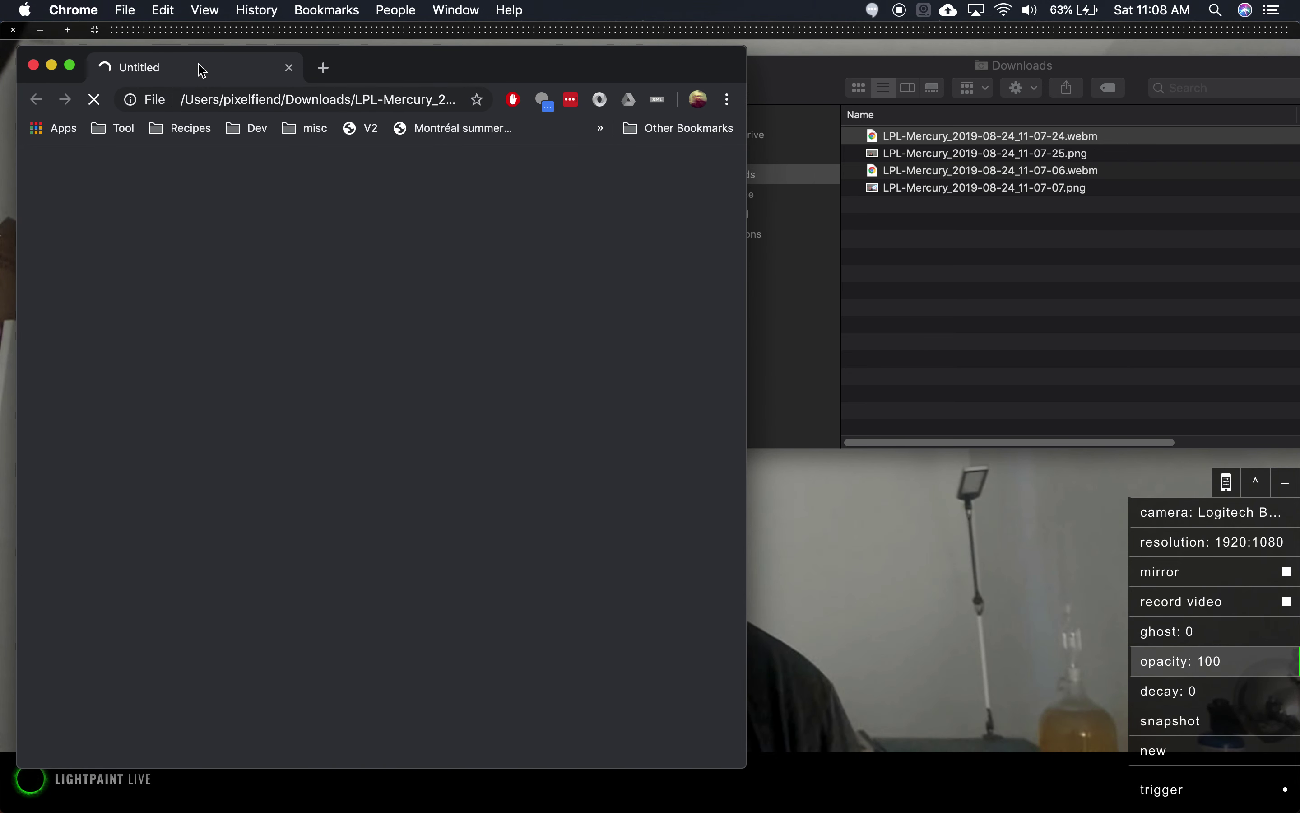
{"action": "left_click", "coordinate": [363, 222]}
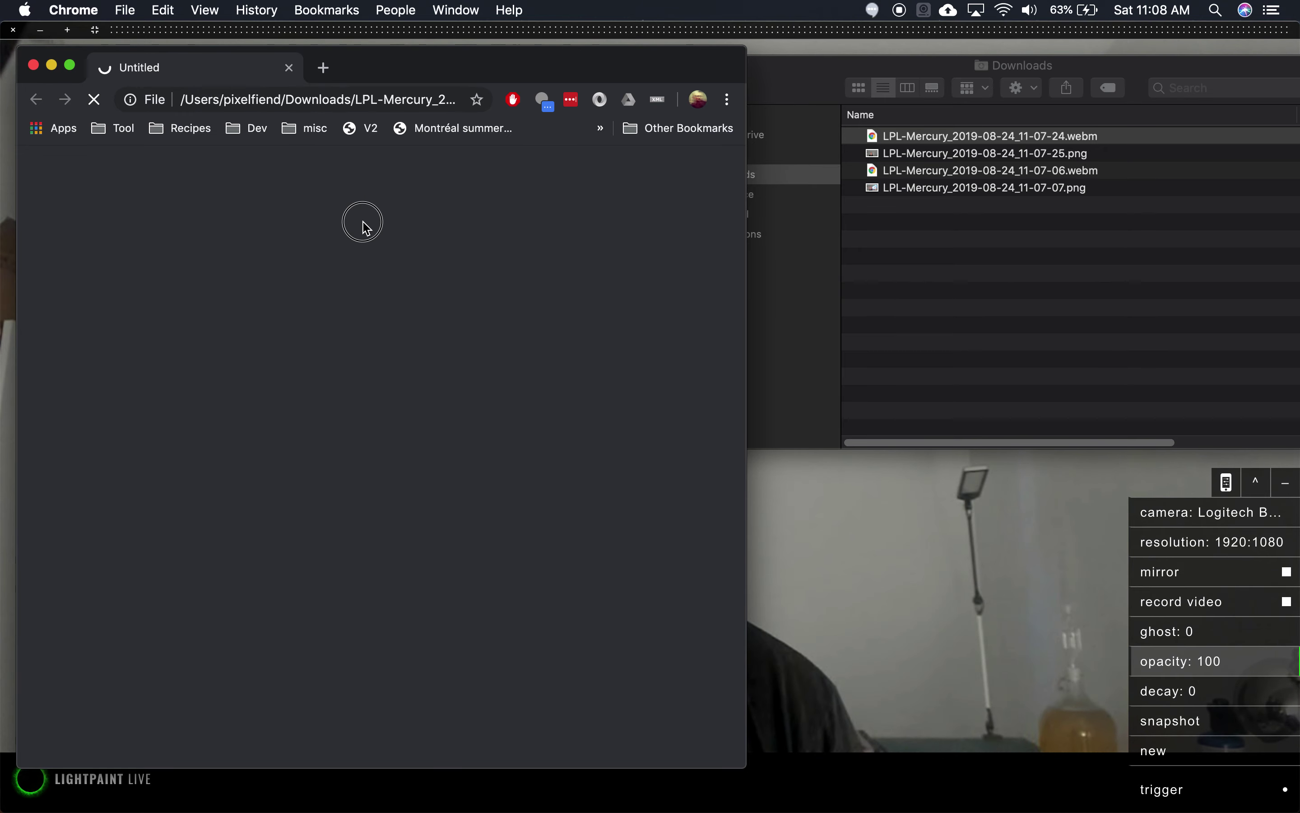
{"action": "left_click", "coordinate": [33, 65]}
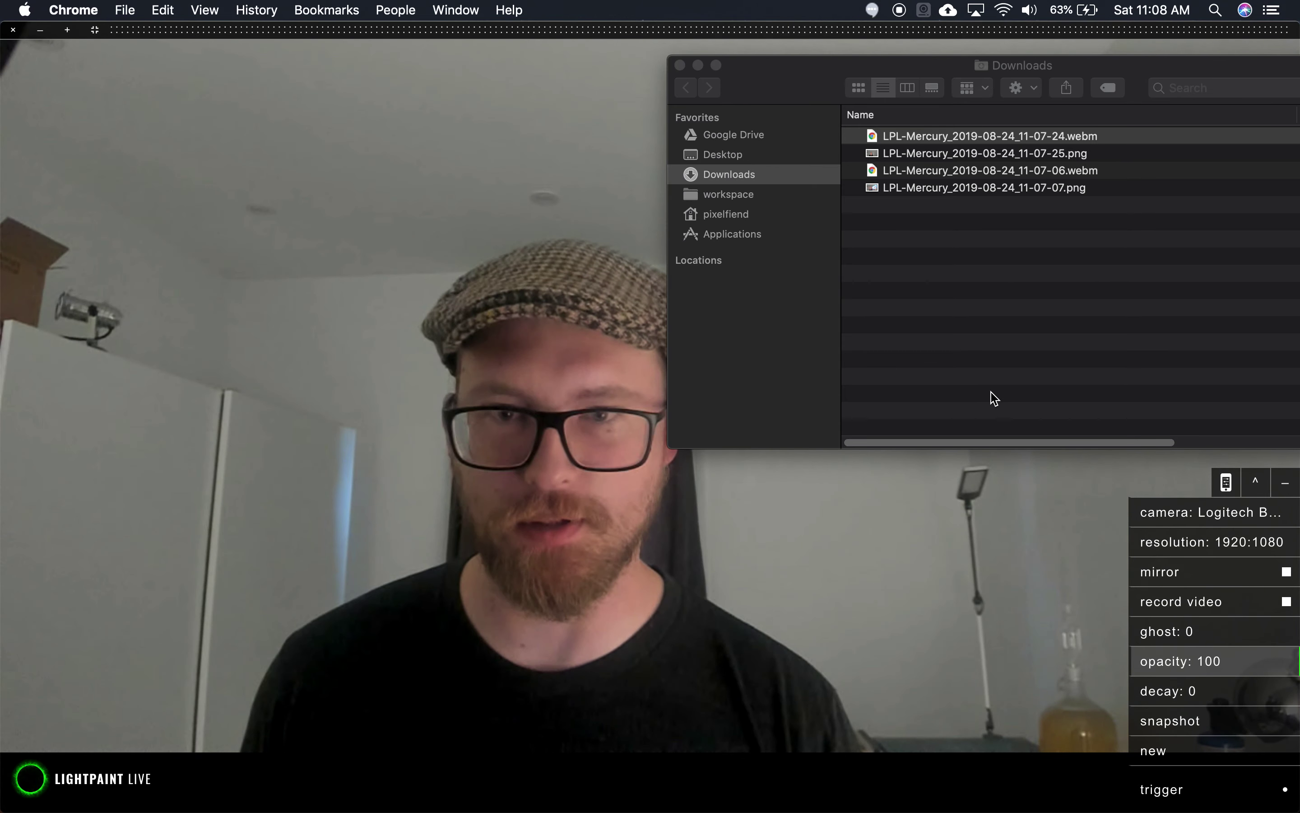
{"action": "left_click", "coordinate": [424, 339]}
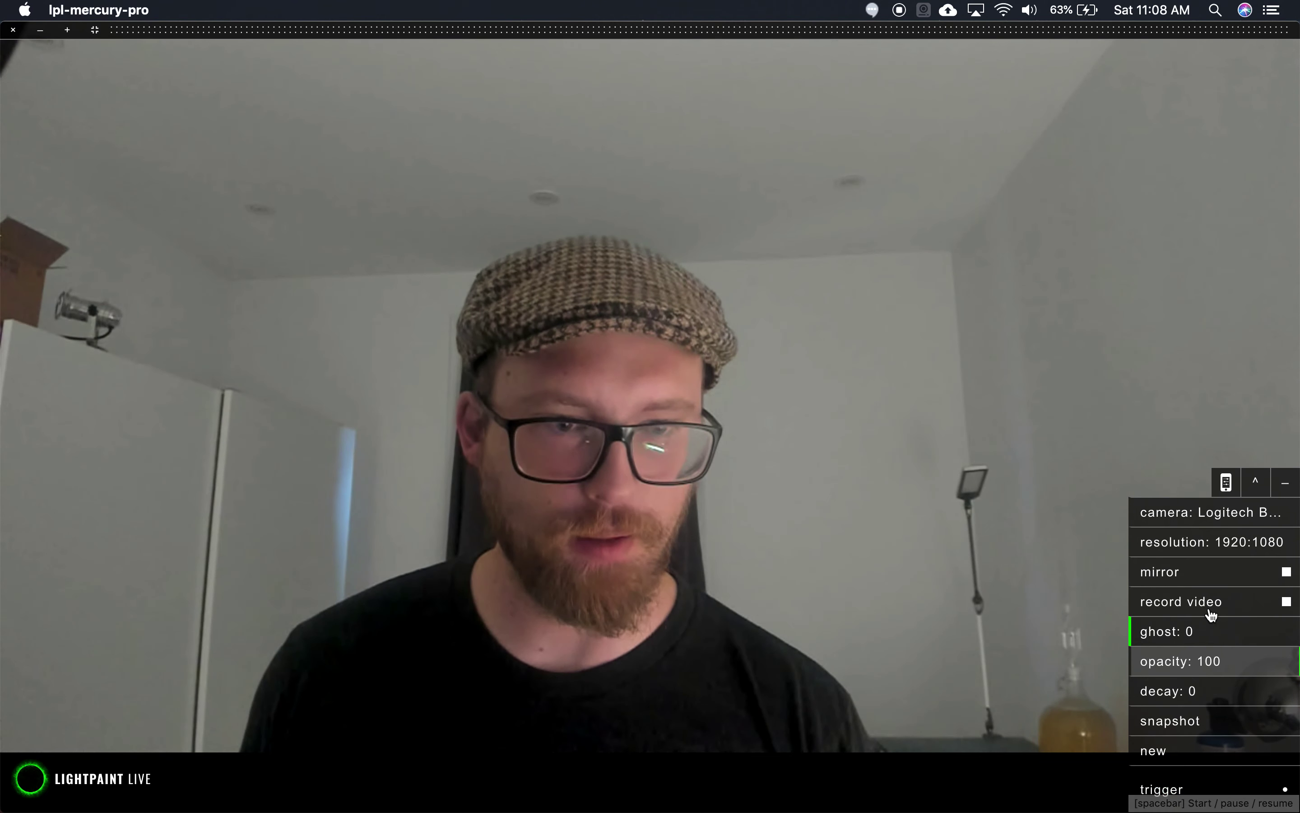
Step: Examine the available camera sources and resolutions, keeping the Logitech BRIO camera and 1920:1080
{"action": "left_click", "coordinate": [1233, 524]}
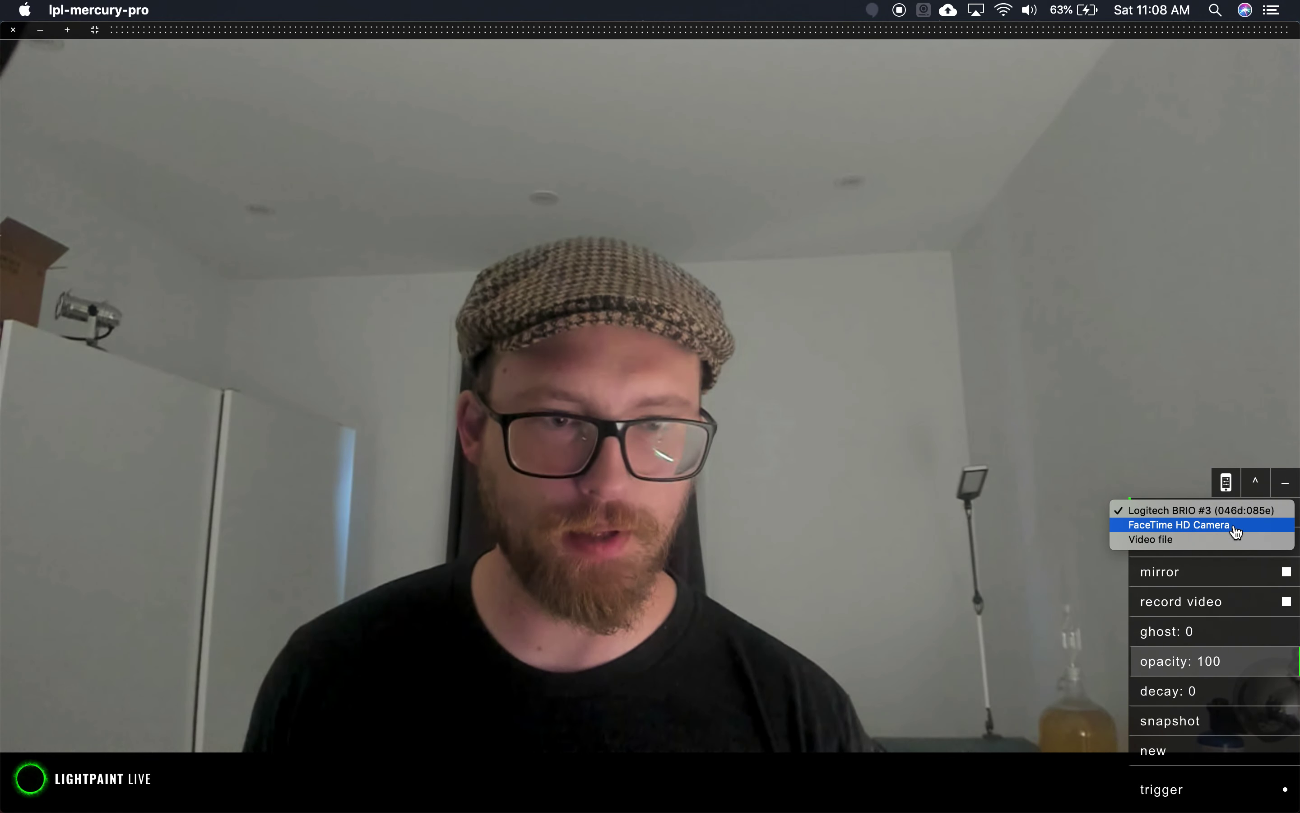
{"action": "left_click", "coordinate": [1260, 513]}
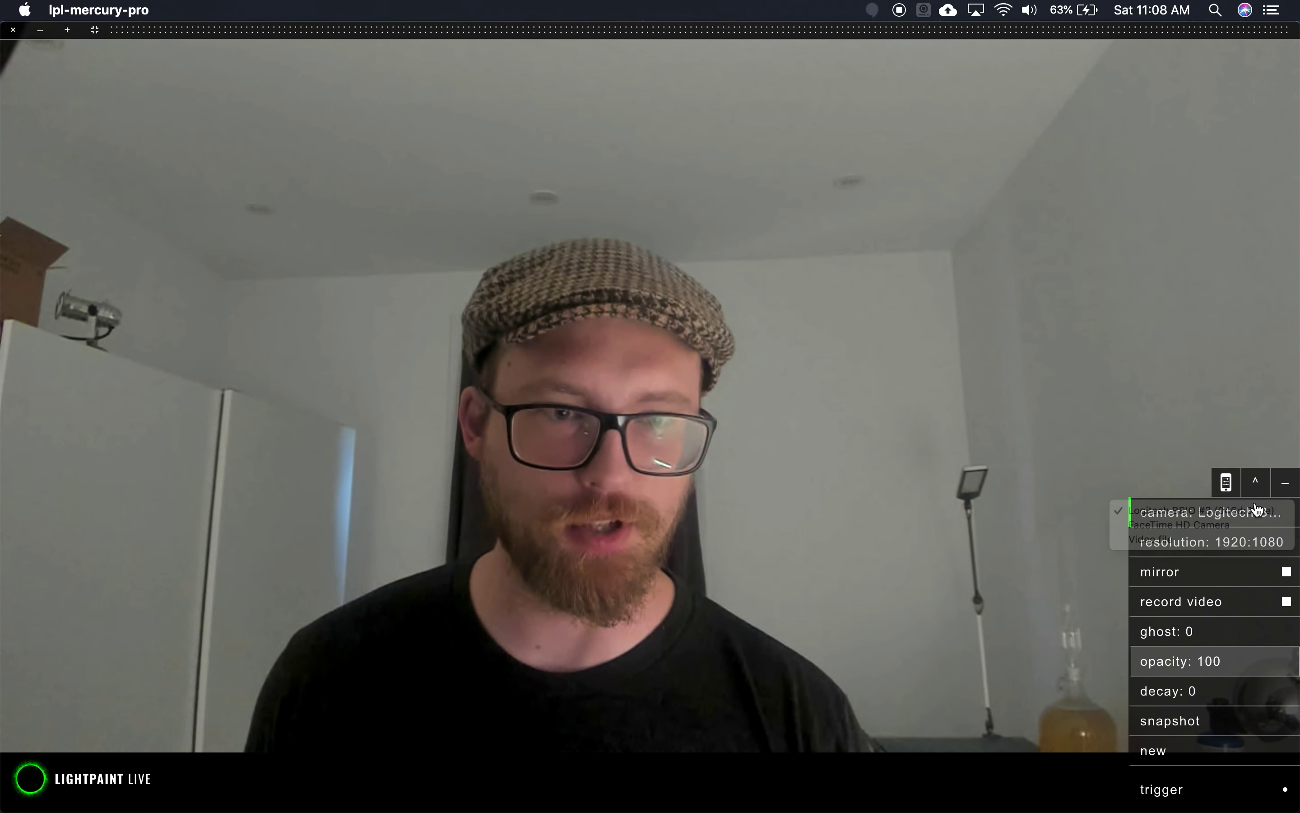
{"action": "left_click", "coordinate": [1219, 544]}
{"action": "left_click", "coordinate": [1202, 542]}
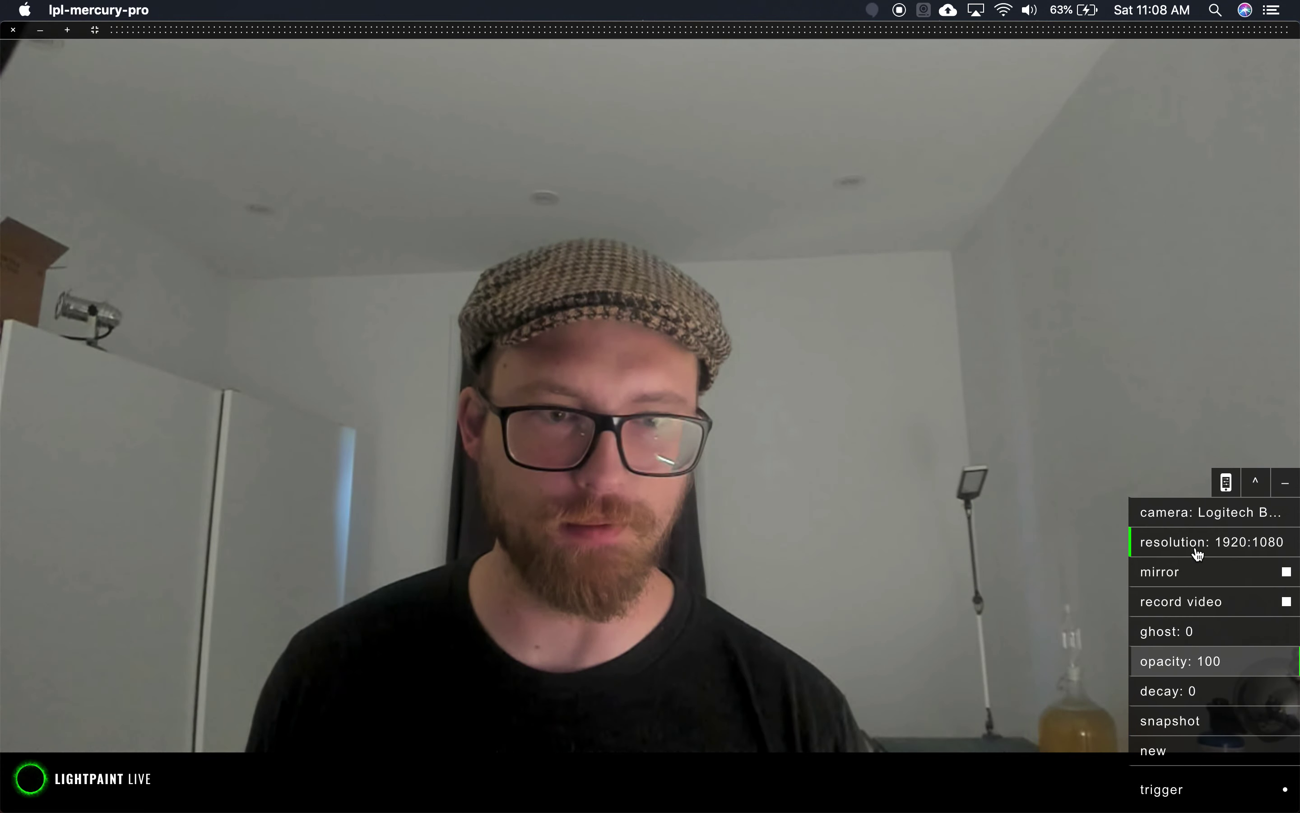
{"action": "left_click", "coordinate": [1220, 548]}
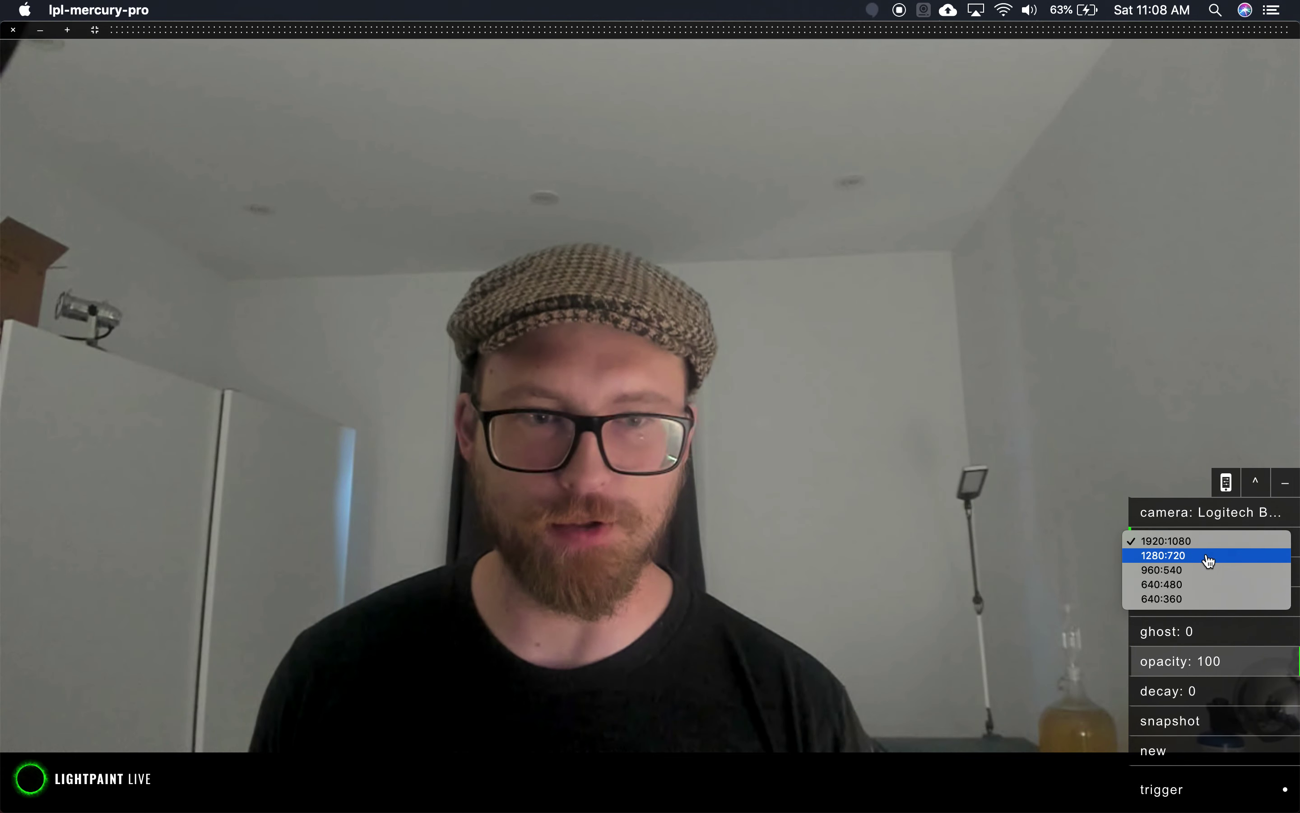
{"action": "left_click", "coordinate": [1163, 541]}
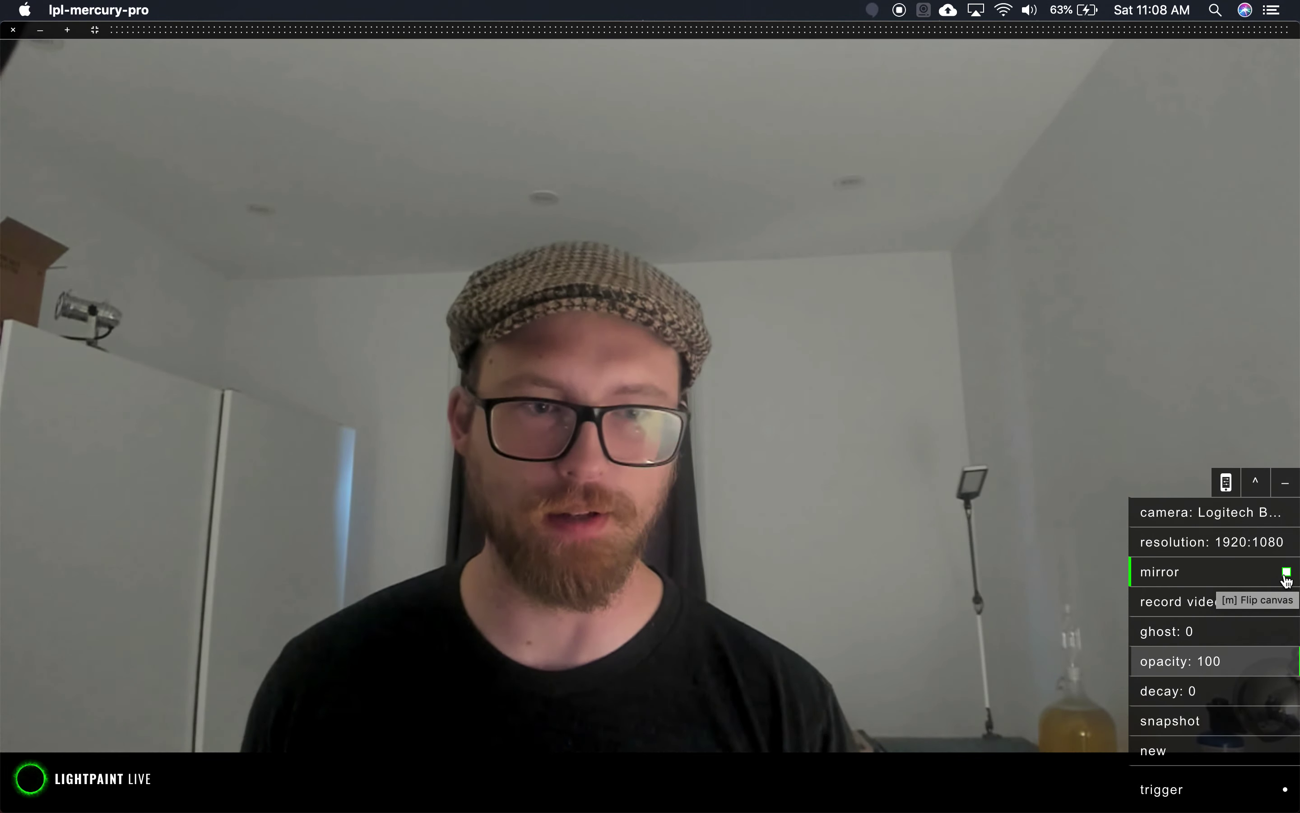
Step: Toggle canvas mirroring off and back on, and turn off video recording
{"action": "left_click", "coordinate": [1284, 575]}
{"action": "left_click", "coordinate": [1286, 575]}
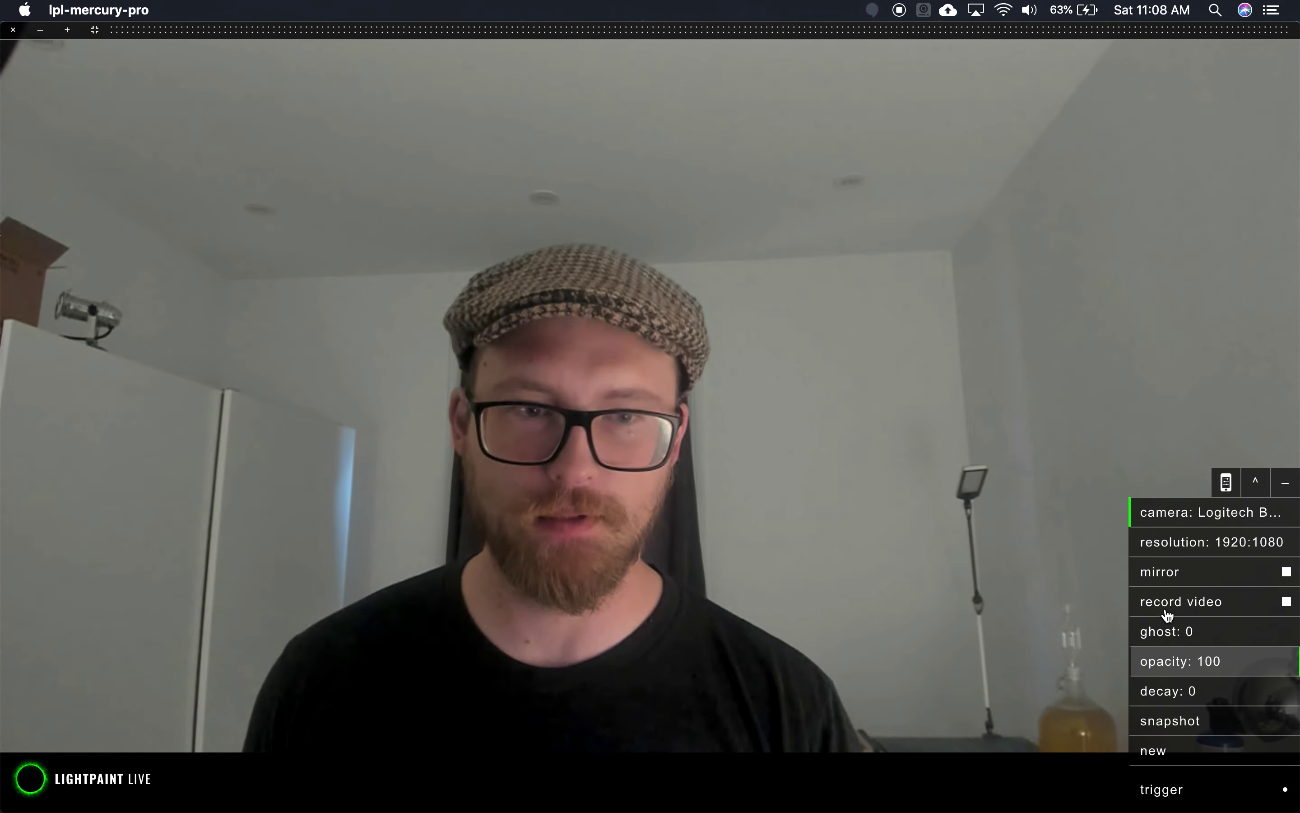
{"action": "left_click", "coordinate": [1248, 604]}
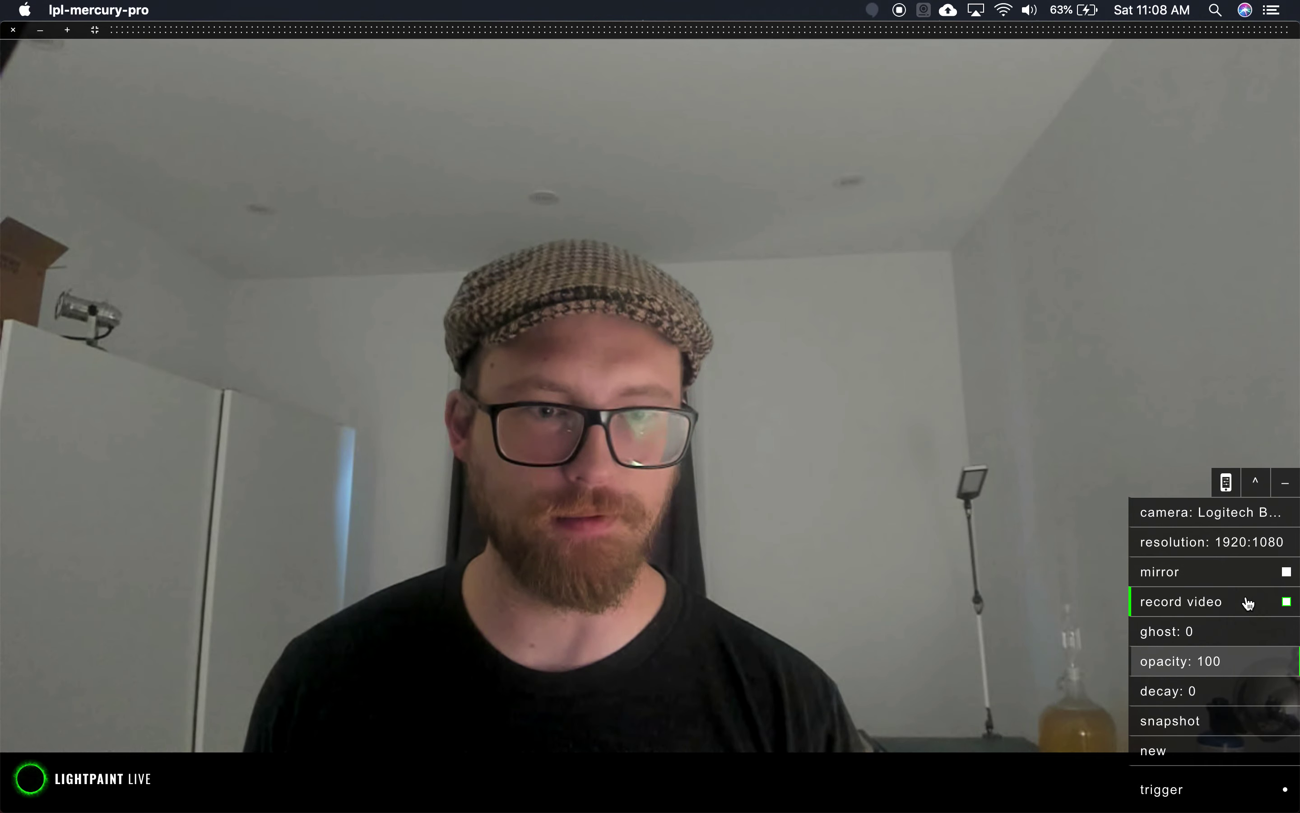
{"action": "left_click", "coordinate": [1262, 604]}
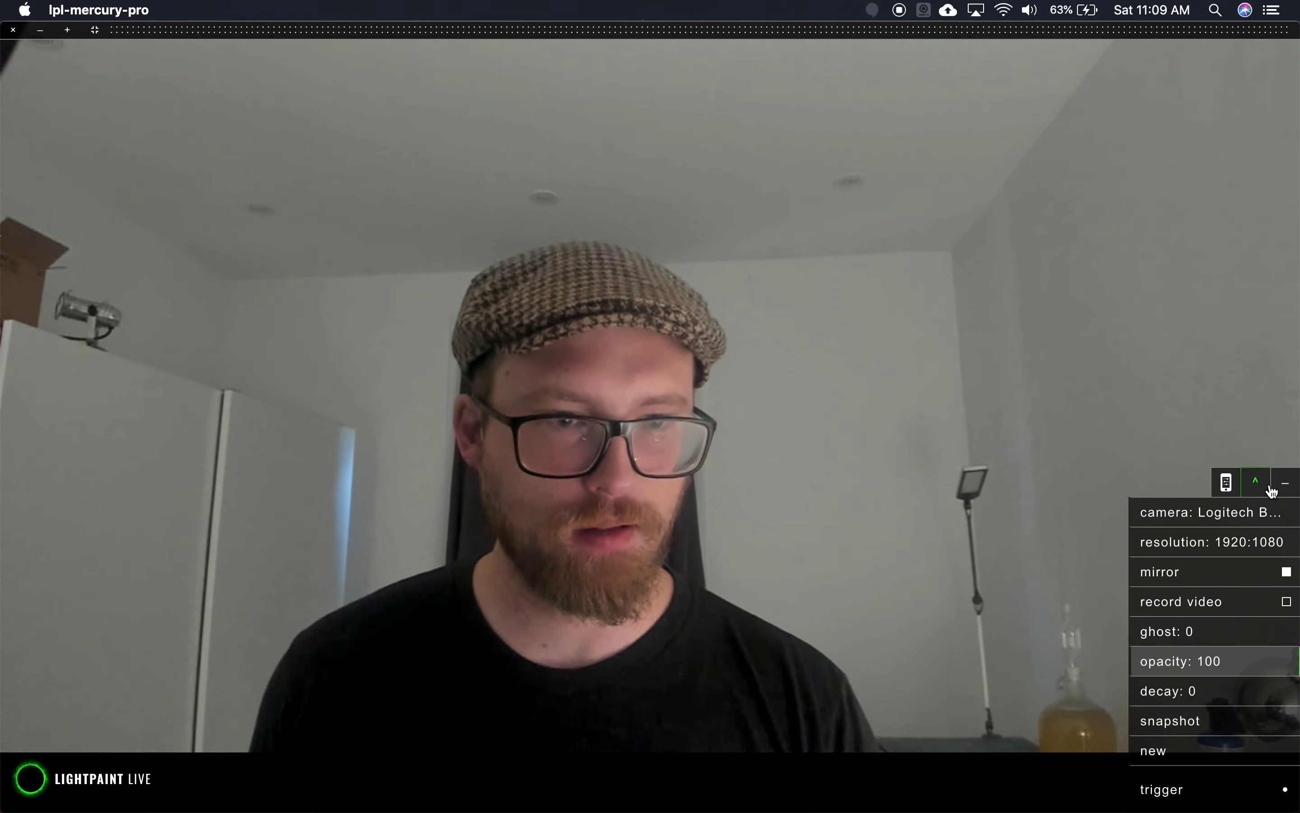
Step: Hide and restore the painting controls, and try them as a detached floating window before bringing them back
{"action": "left_click", "coordinate": [1286, 486]}
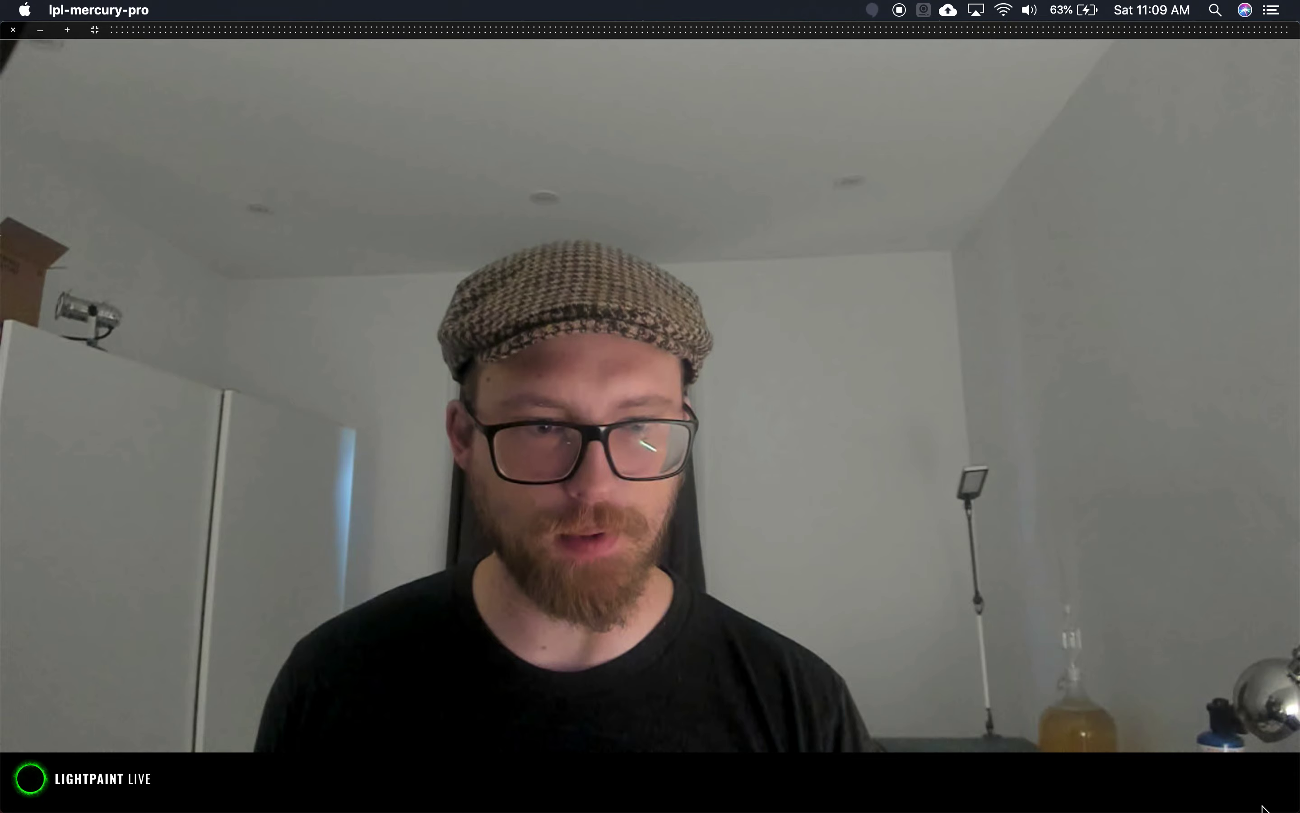
{"action": "left_click", "coordinate": [1287, 801]}
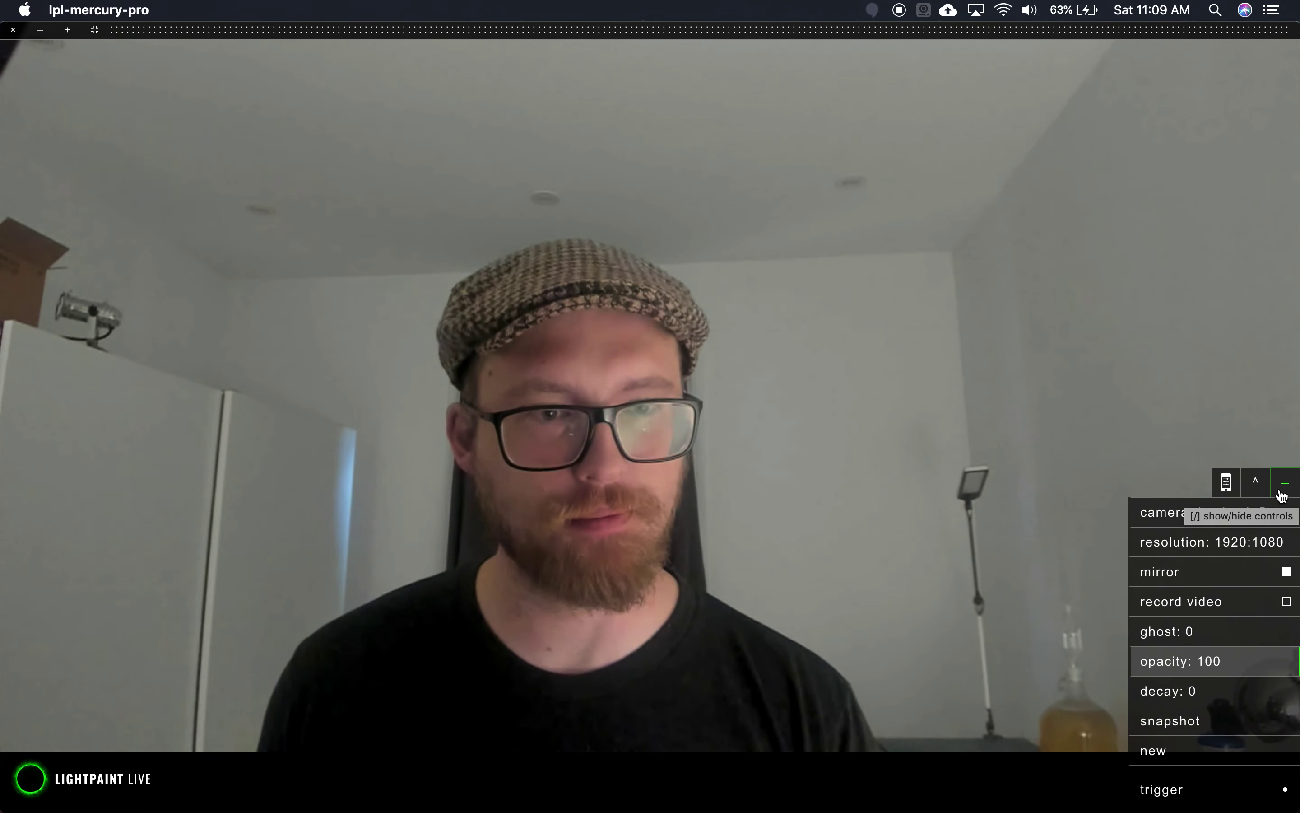
{"action": "left_click", "coordinate": [1252, 488]}
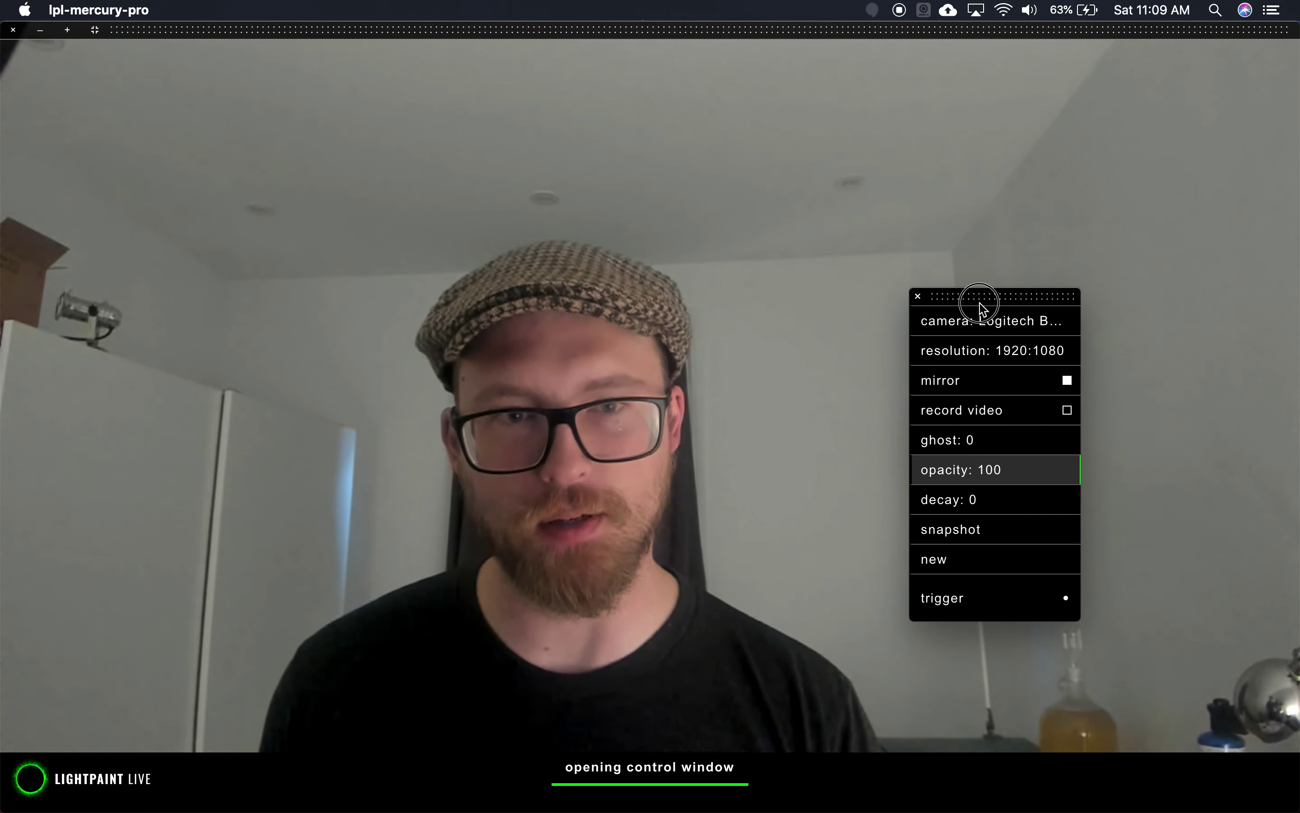
{"action": "left_click_drag", "start_coordinate": [980, 305], "coordinate": [1110, 233]}
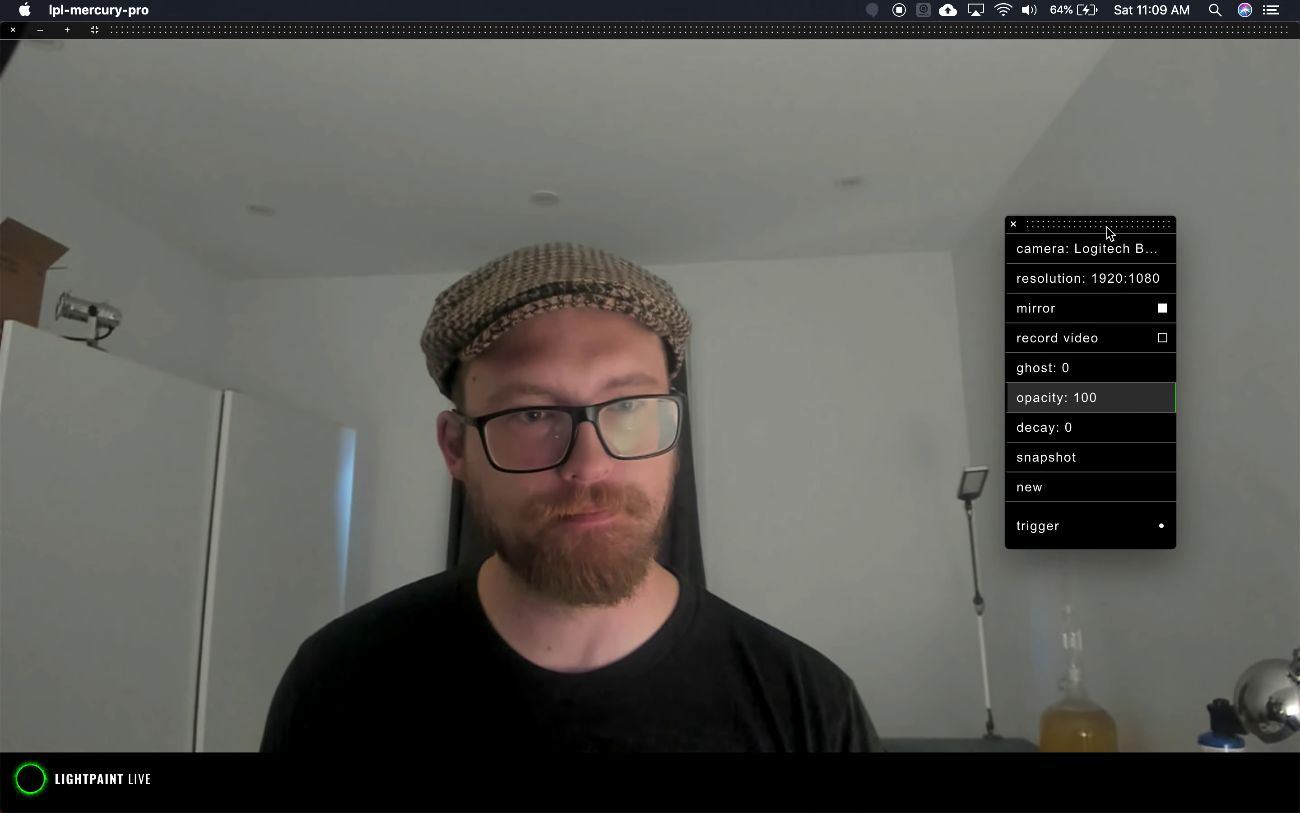
{"action": "left_click", "coordinate": [1014, 225]}
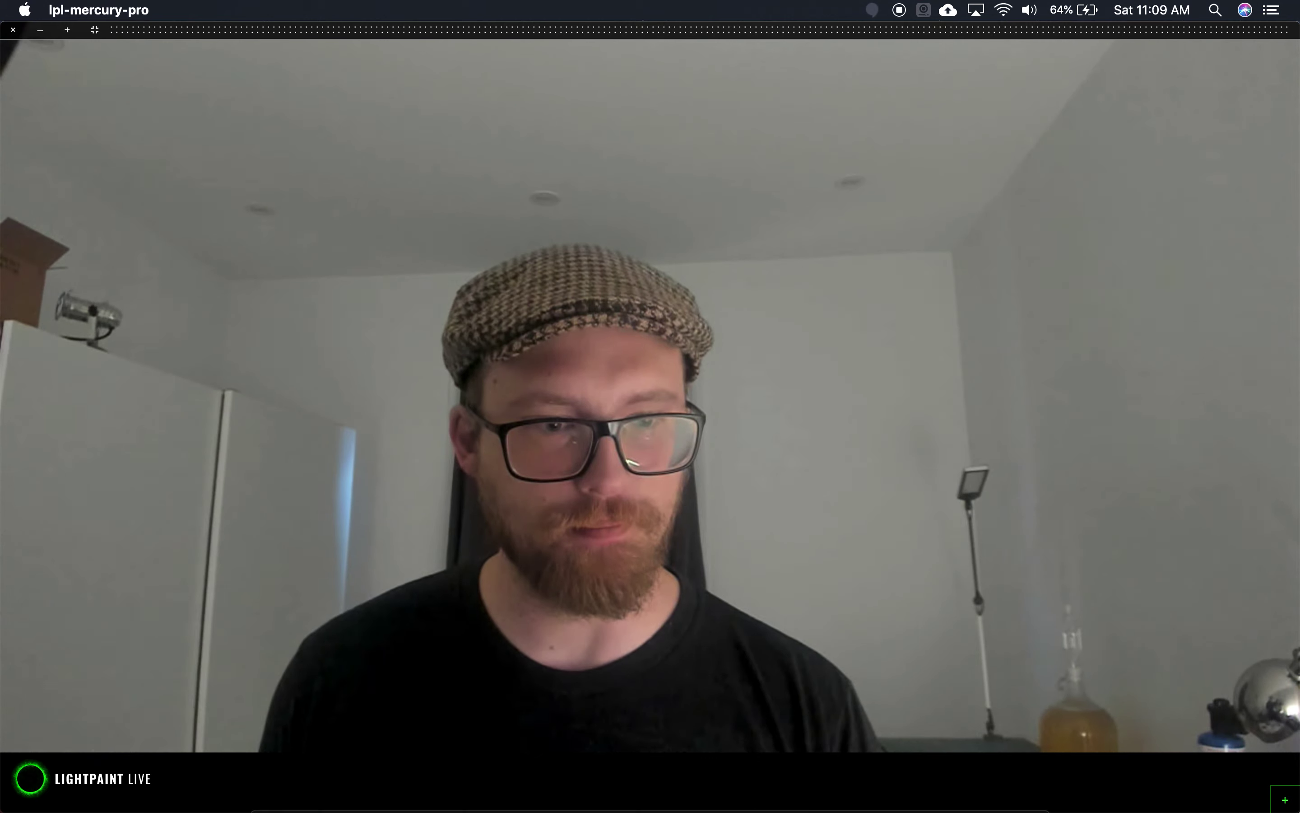
{"action": "left_click", "coordinate": [1286, 800]}
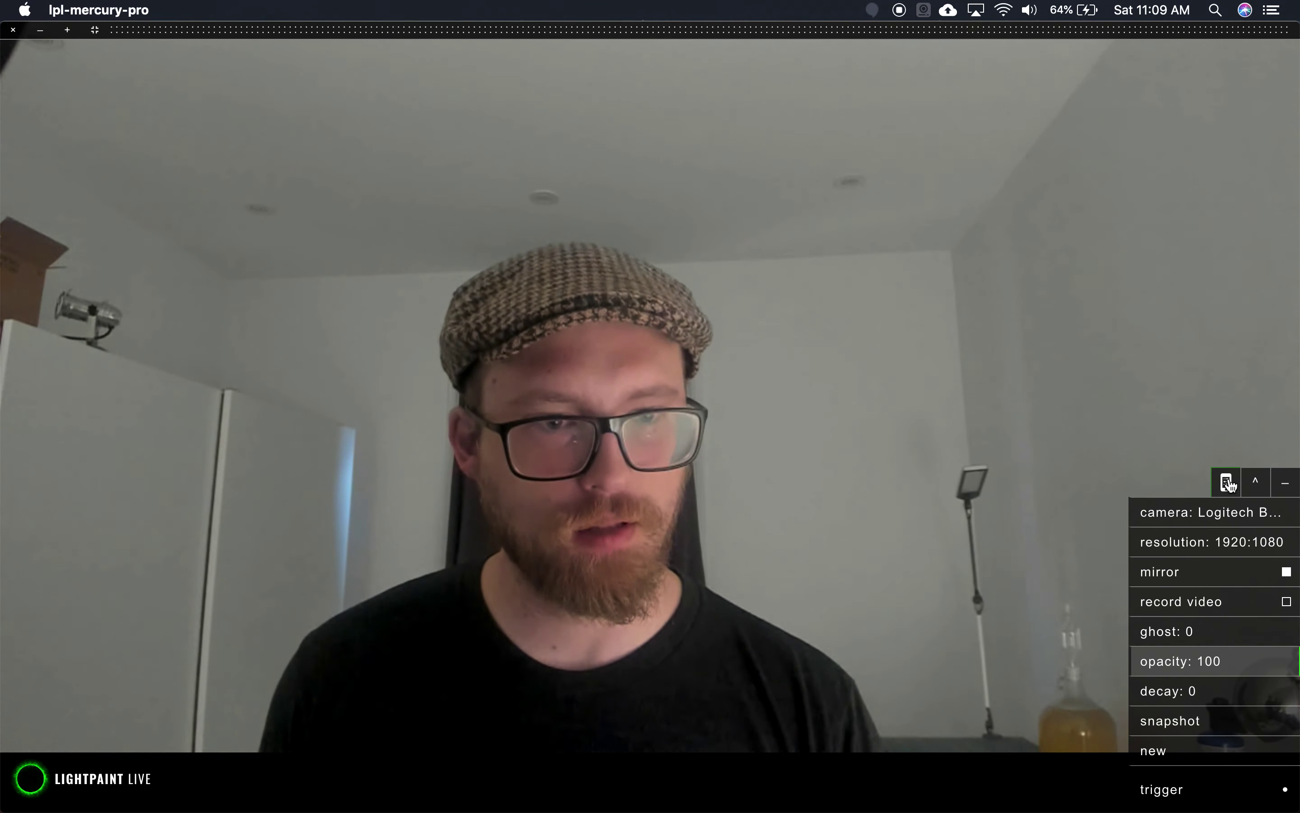
Step: Open the remote controls page at 192.168.2.20:3333 in Chrome and narrow the browser window
{"action": "key", "text": "super+Tab"}
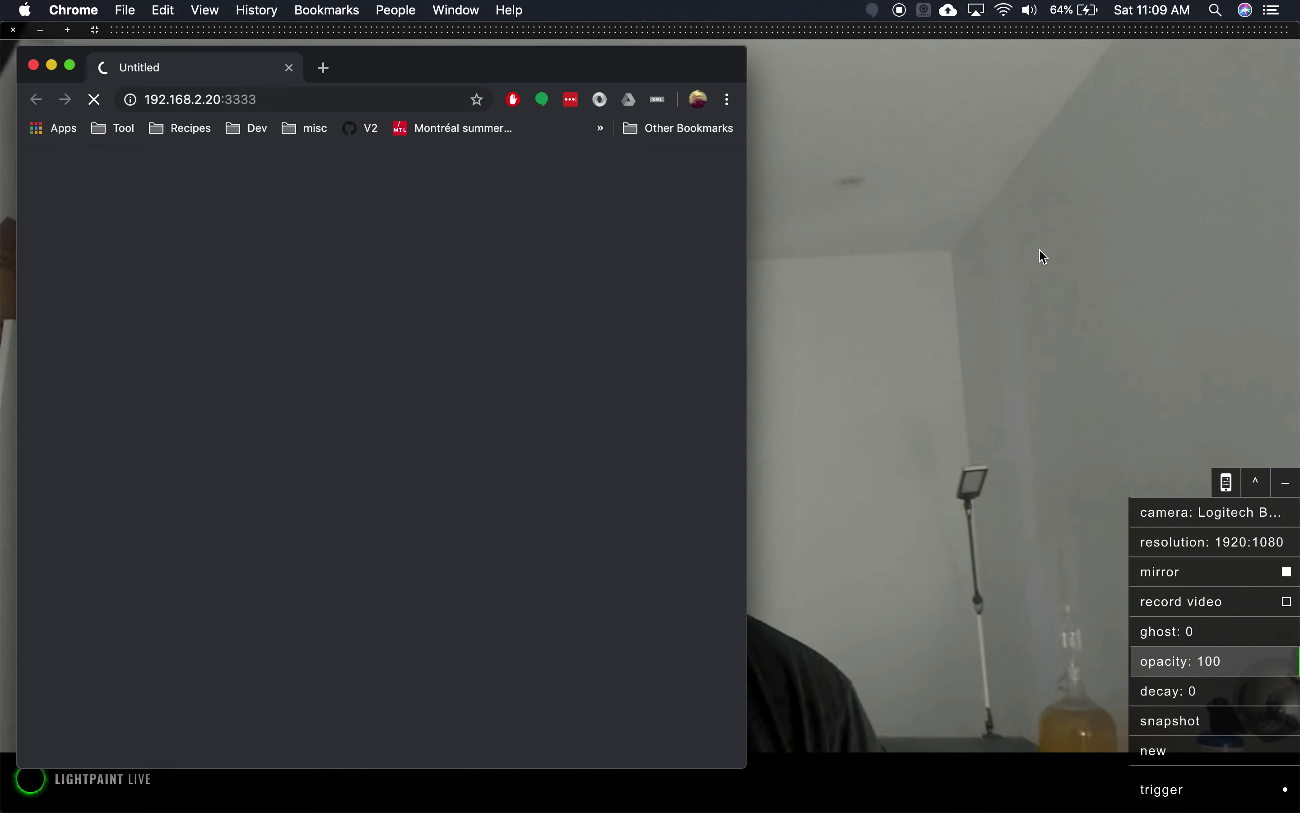
{"action": "mouse_move", "coordinate": [444, 46]}
{"action": "left_mouse_down"}
{"action": "mouse_move", "coordinate": [876, 166]}
{"action": "mouse_move", "coordinate": [183, 197]}
{"action": "mouse_move", "coordinate": [464, 58]}
{"action": "mouse_move", "coordinate": [449, 67]}
{"action": "left_mouse_up"}
{"action": "left_click", "coordinate": [362, 95]}
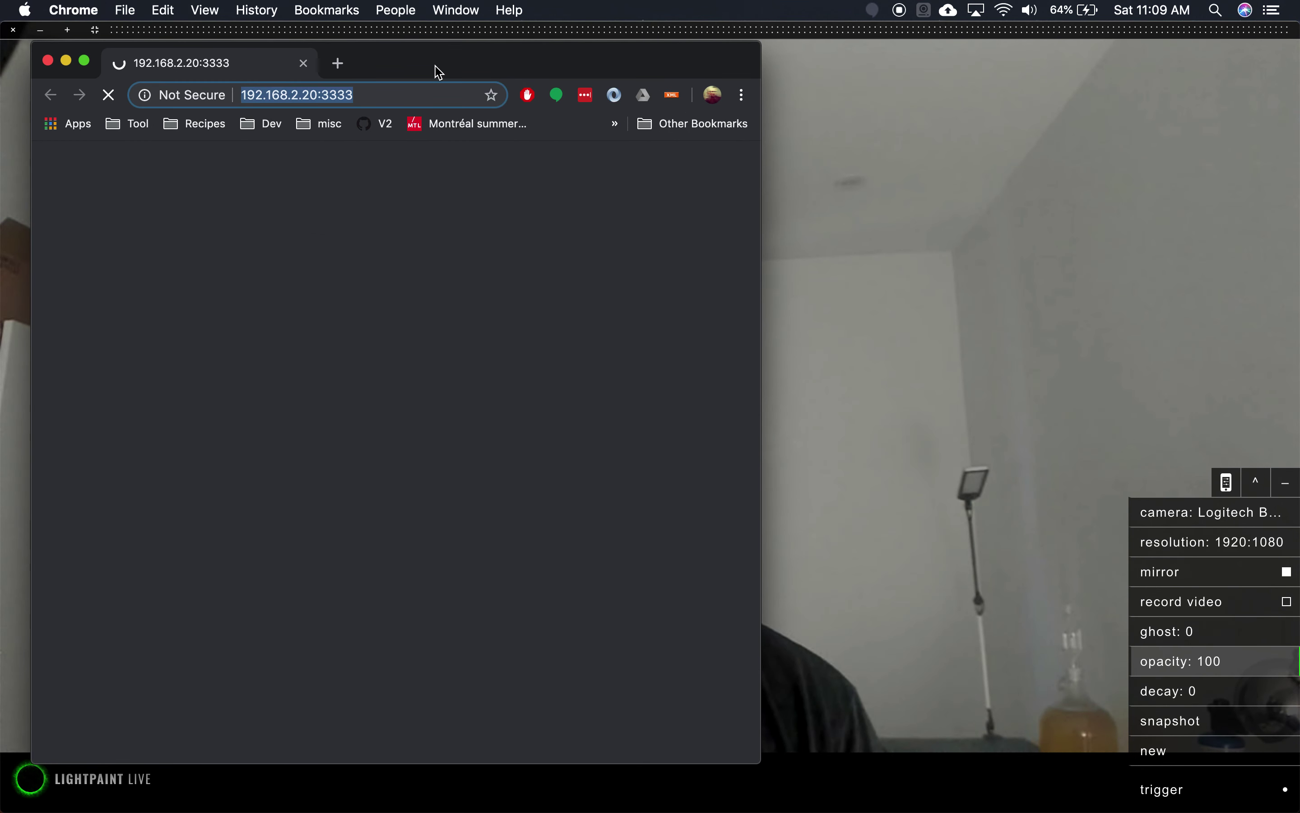
{"action": "left_click_drag", "start_coordinate": [701, 65], "coordinate": [621, 72]}
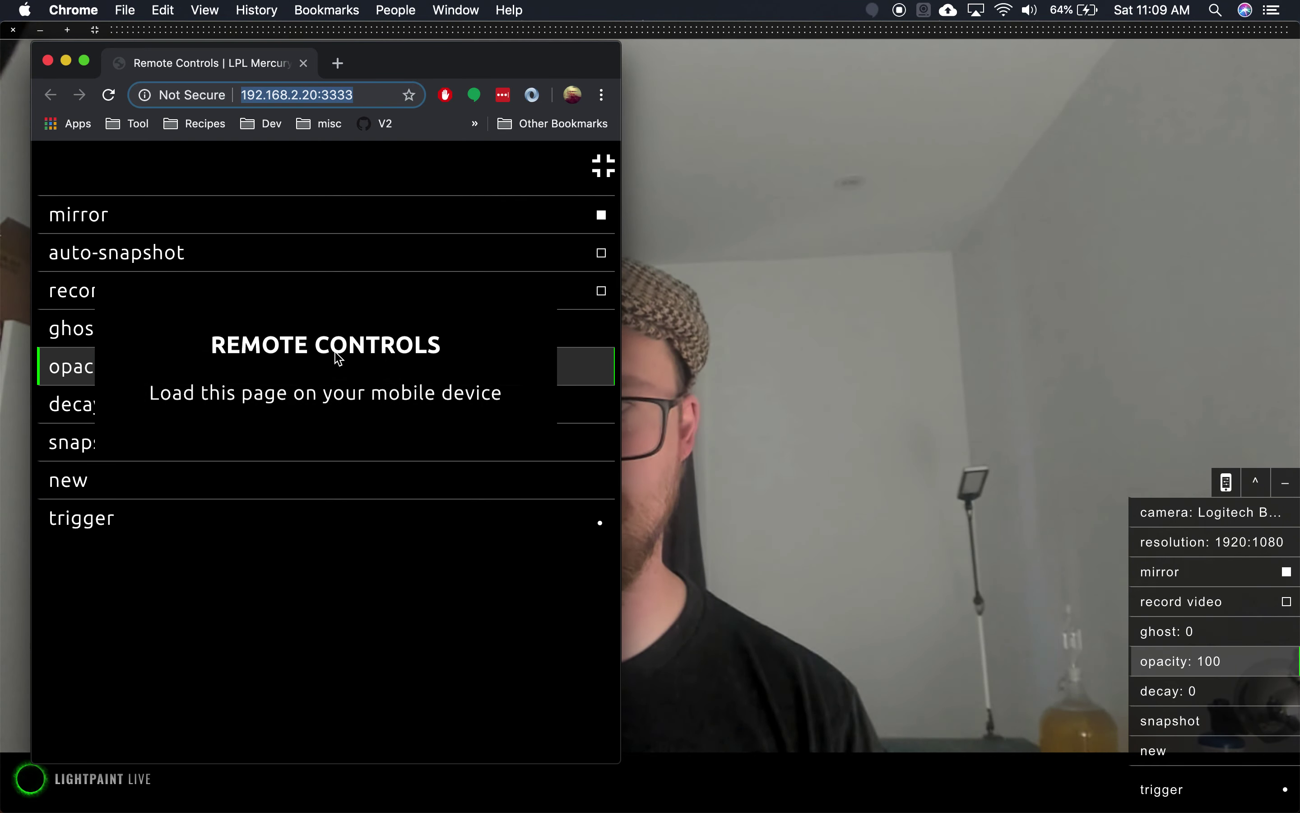
Step: Lower the opacity to 47 from the remote controls page, raise it back to 100, and close the browser window
{"action": "left_click_drag", "start_coordinate": [180, 366], "coordinate": [312, 370]}
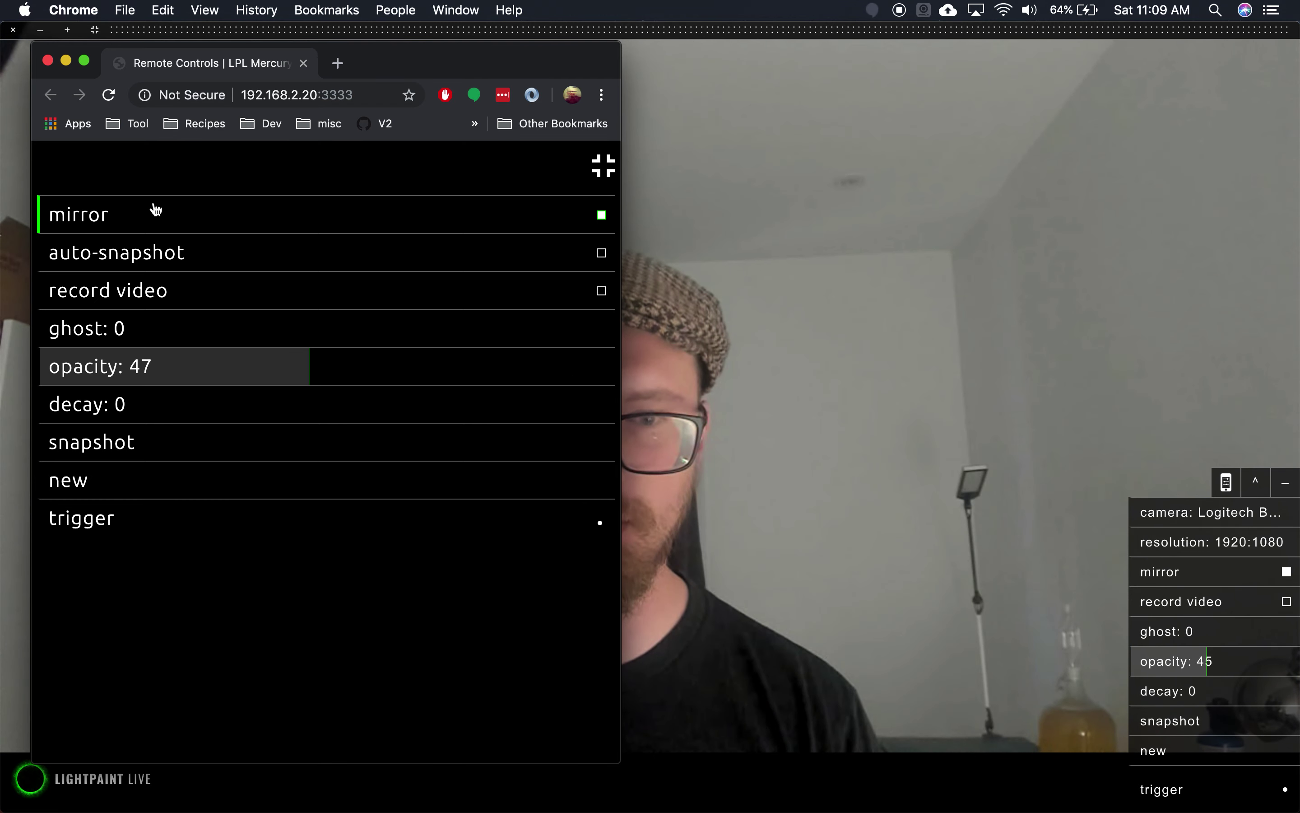
{"action": "key", "text": "Tab"}
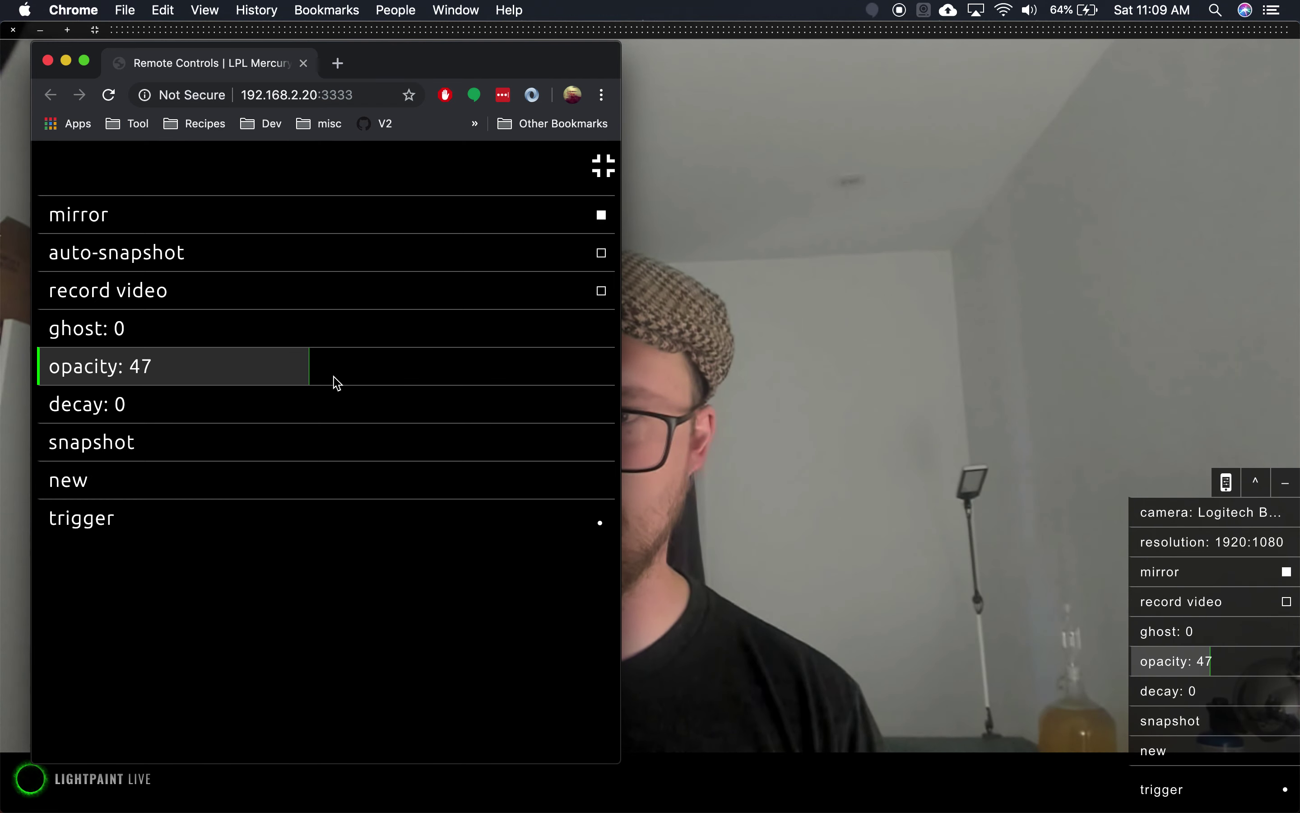
{"action": "left_click_drag", "start_coordinate": [336, 383], "coordinate": [493, 379]}
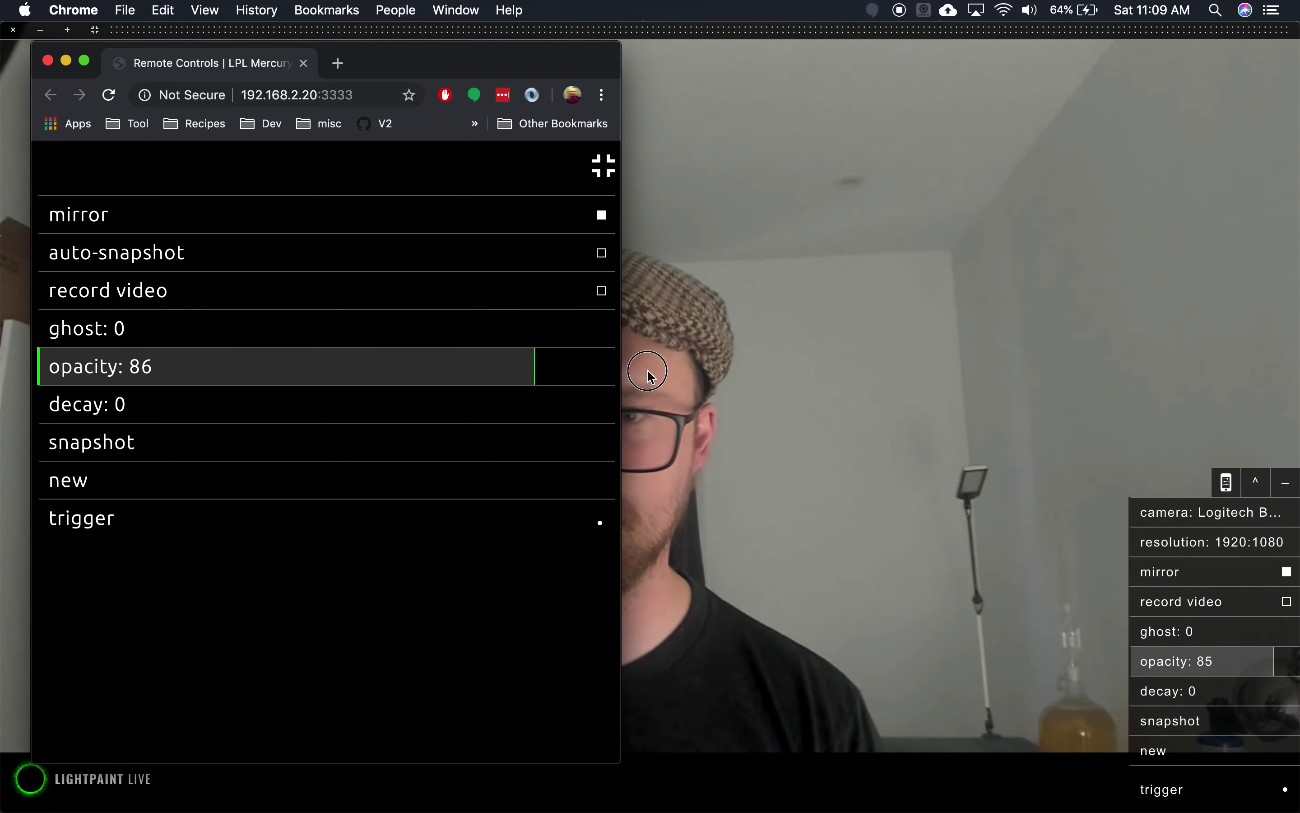
{"action": "left_click", "coordinate": [48, 61]}
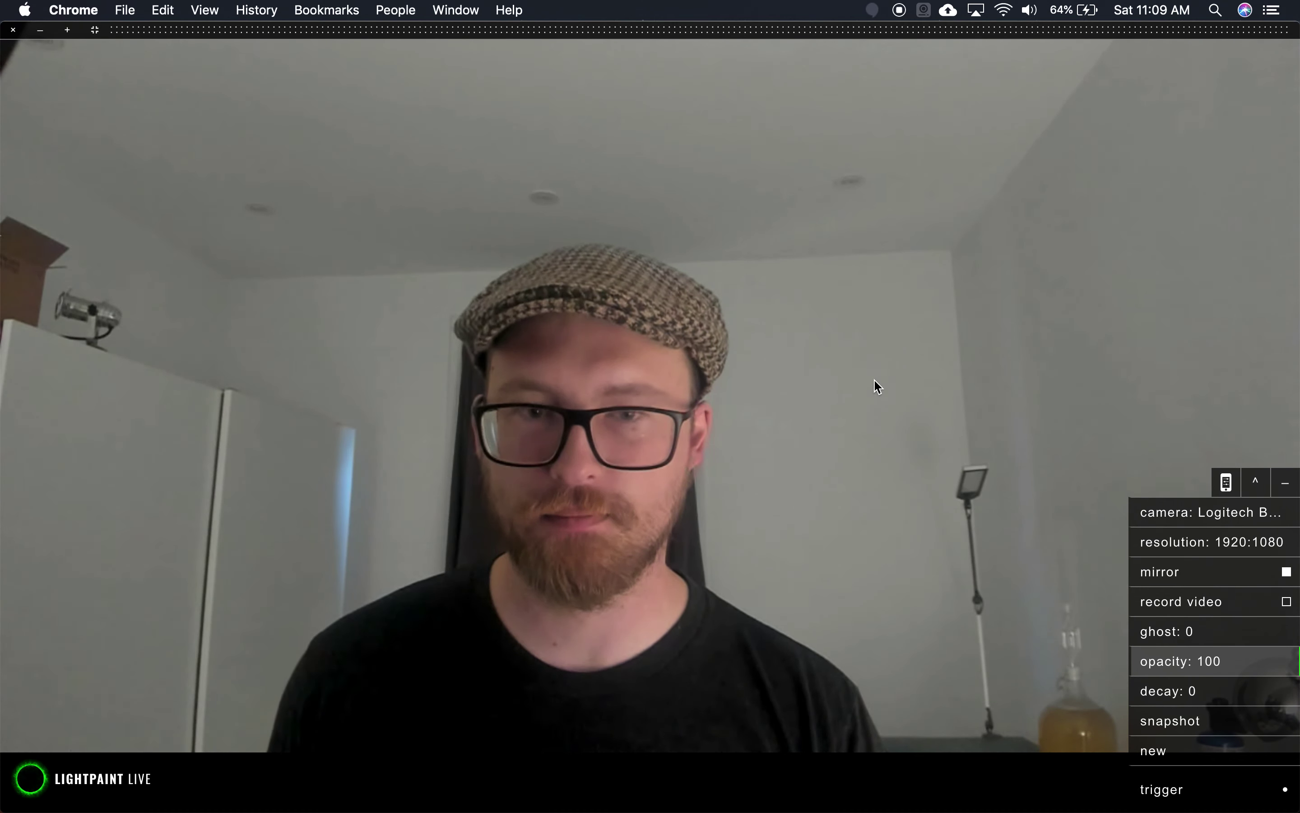
Step: Try the ghost setting and return it to 0, then lower the opacity to 32 and trigger a painting
{"action": "left_click", "coordinate": [1190, 640]}
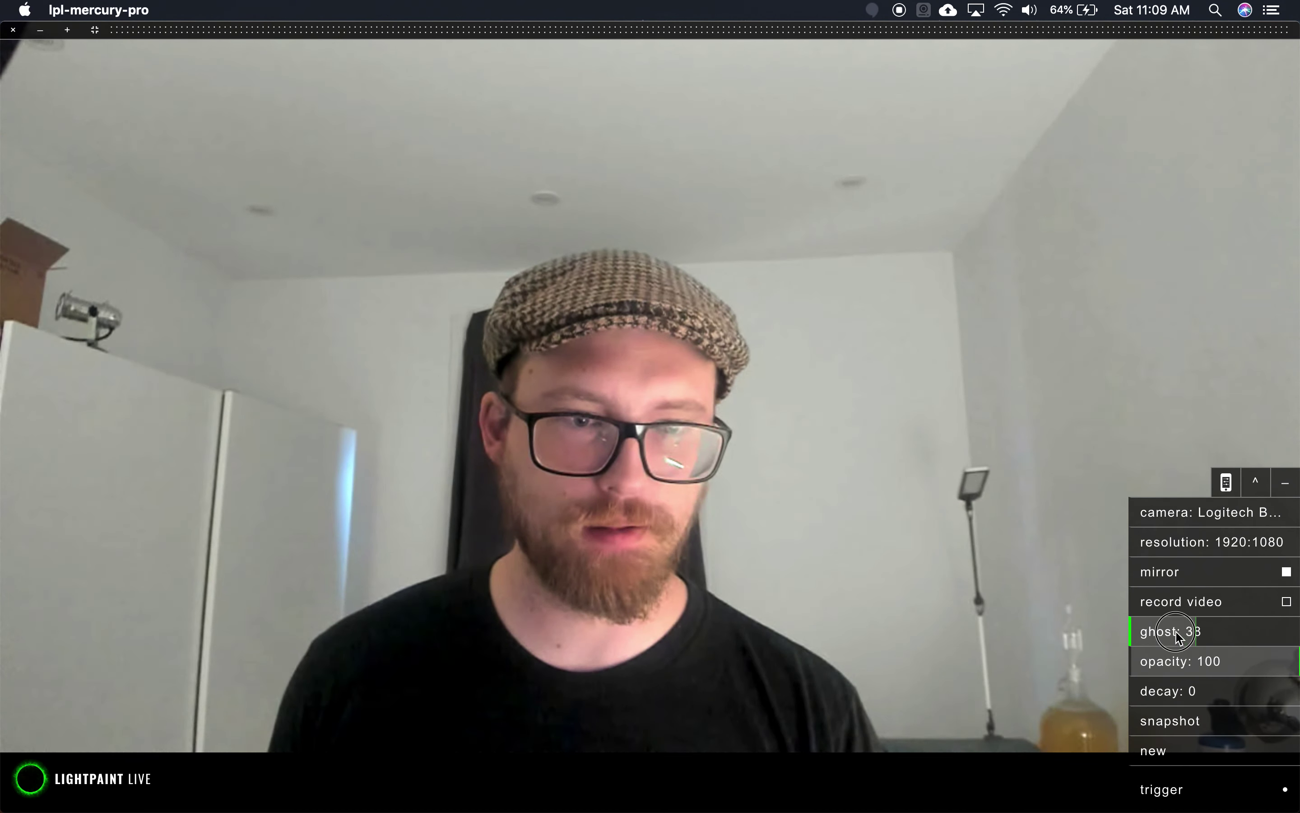
{"action": "left_click", "coordinate": [1175, 697]}
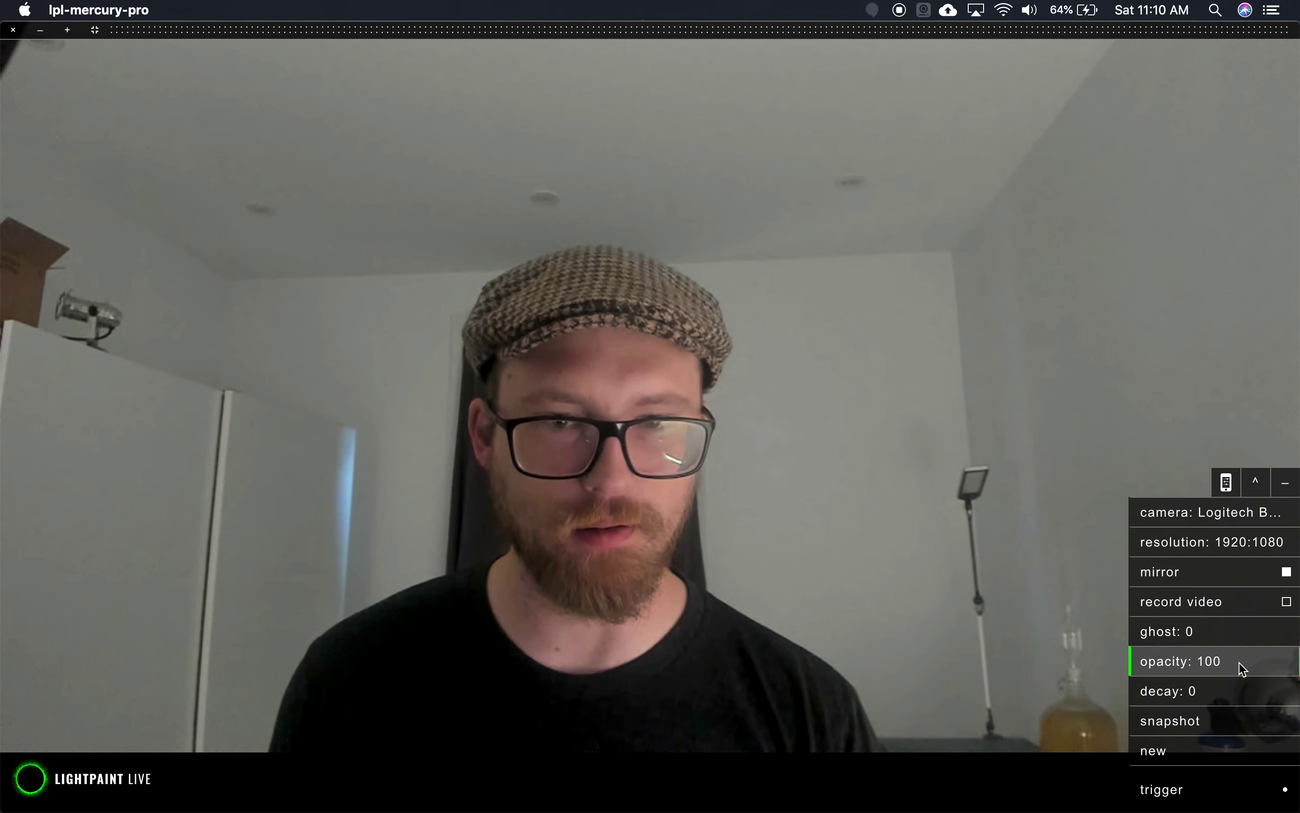
{"action": "left_click", "coordinate": [1202, 667]}
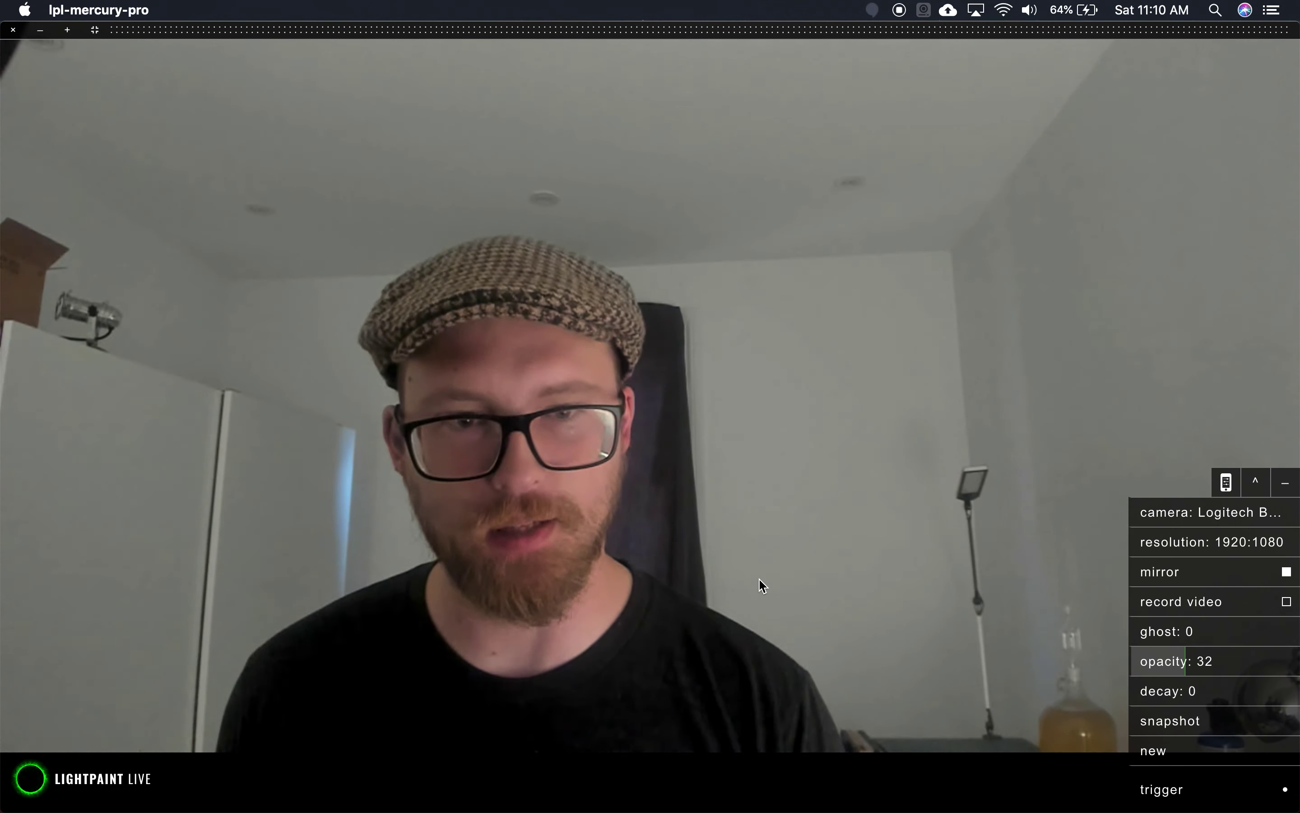
{"action": "key", "text": "space"}
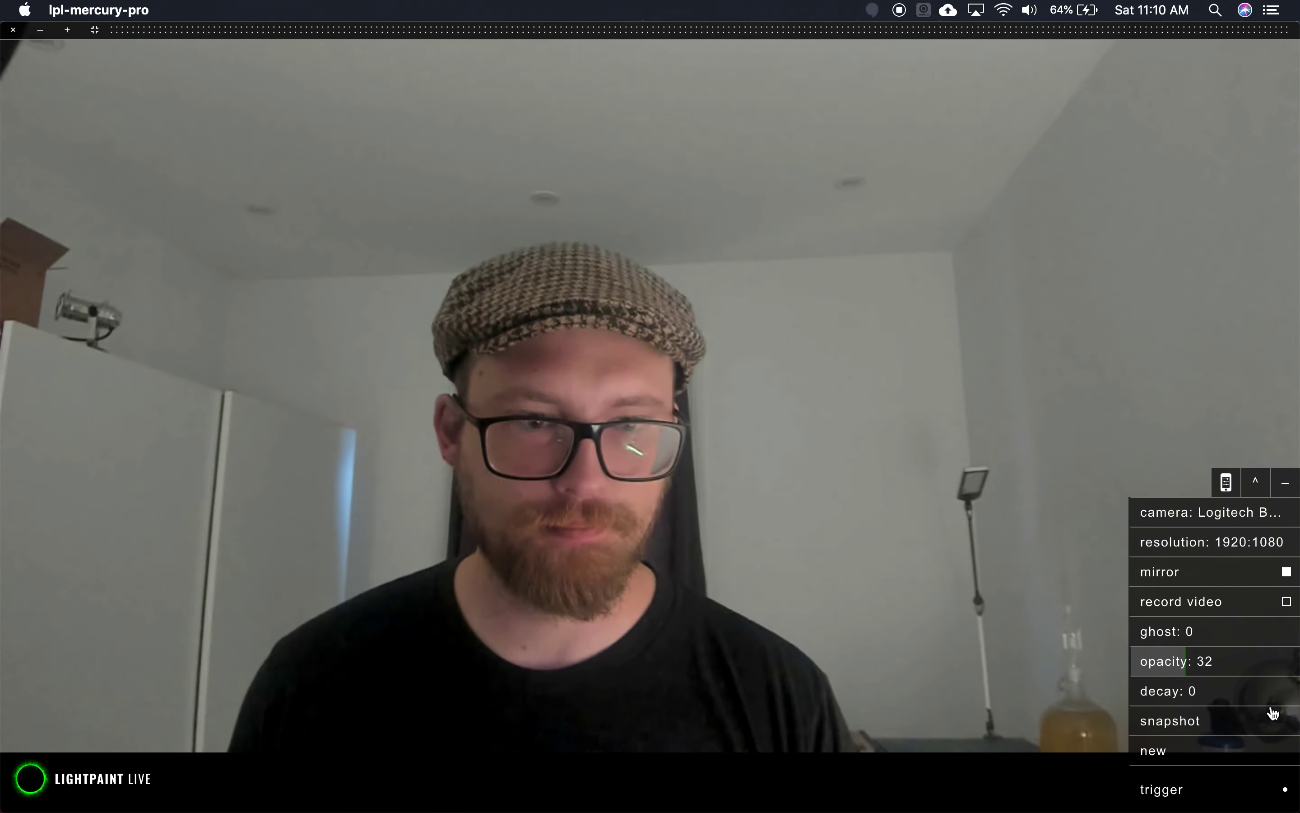
Step: Raise the opacity to 99, and try ghost at about 48 on a painting before returning it to 0
{"action": "left_click_drag", "start_coordinate": [1176, 661], "coordinate": [1295, 655]}
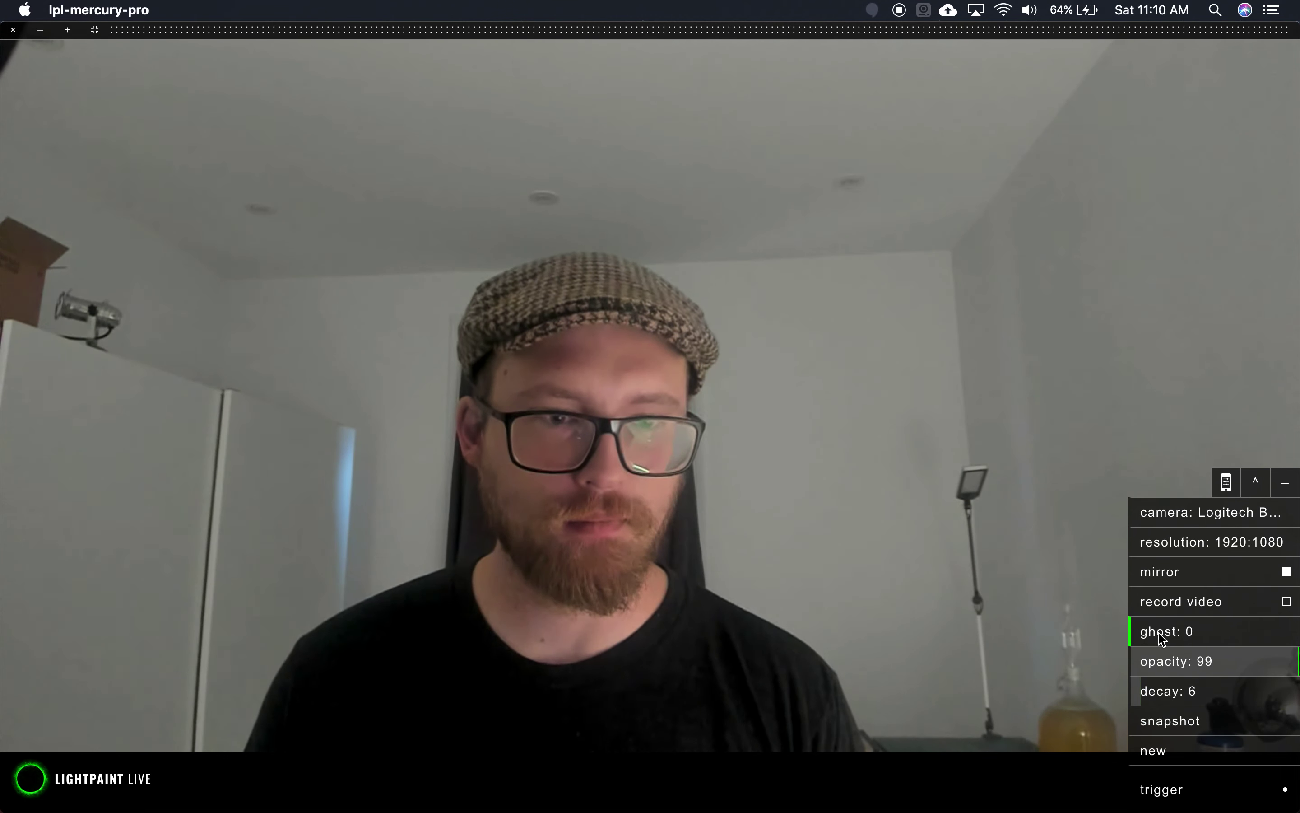
{"action": "left_click_drag", "start_coordinate": [1159, 633], "coordinate": [1226, 634]}
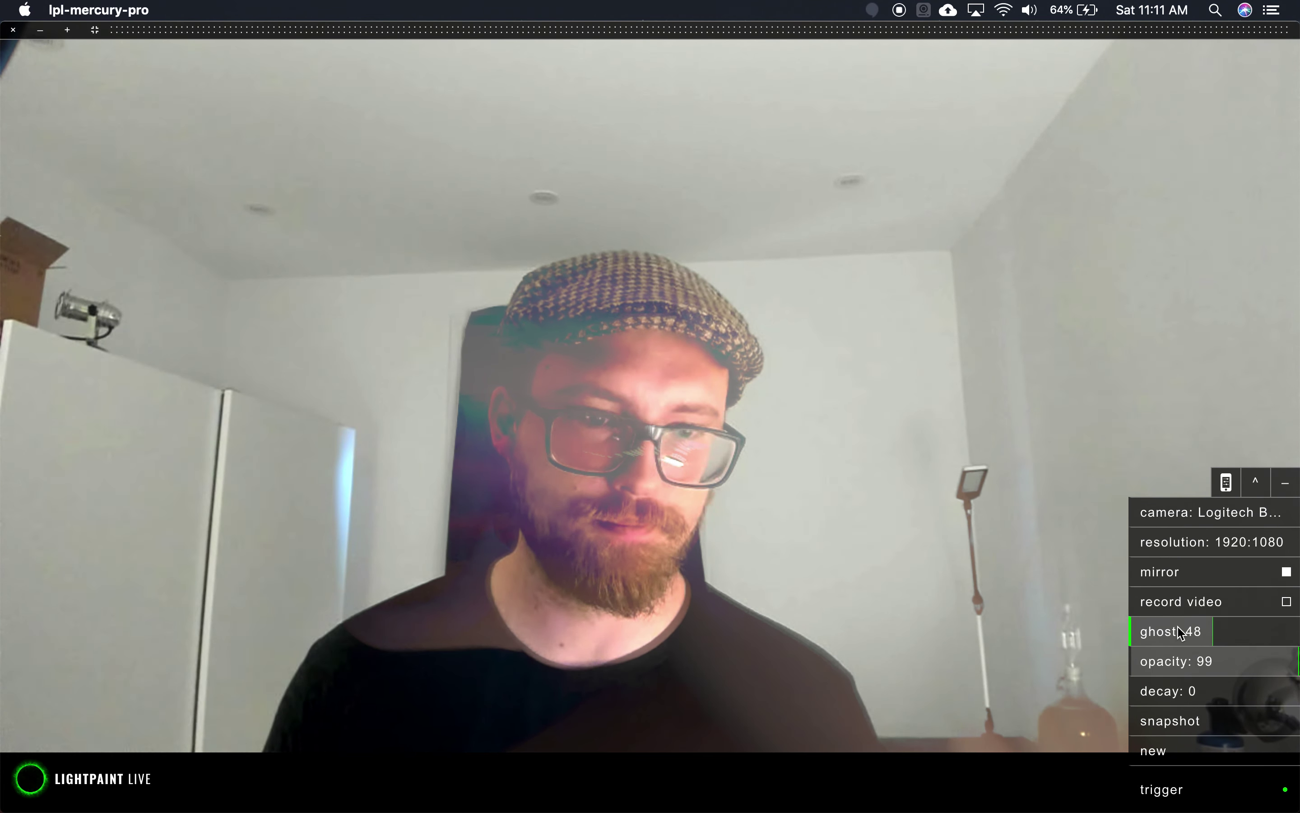
{"action": "left_click_drag", "start_coordinate": [1167, 633], "coordinate": [841, 658]}
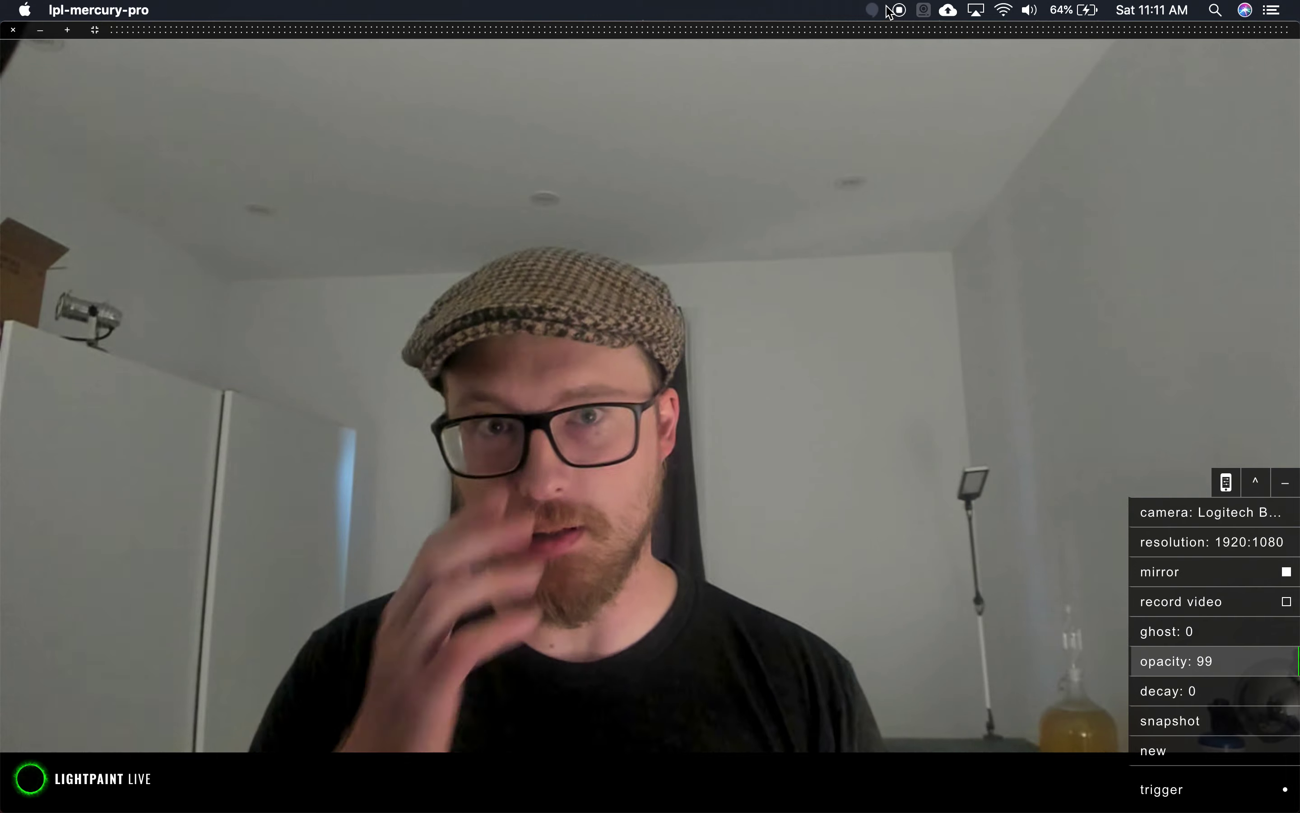
Step: Show the Webcam Settings Panel, experiment with the BRIO's gain and exposure time, and set gain to minimum and exposure time to maximum
{"action": "left_click", "coordinate": [924, 10]}
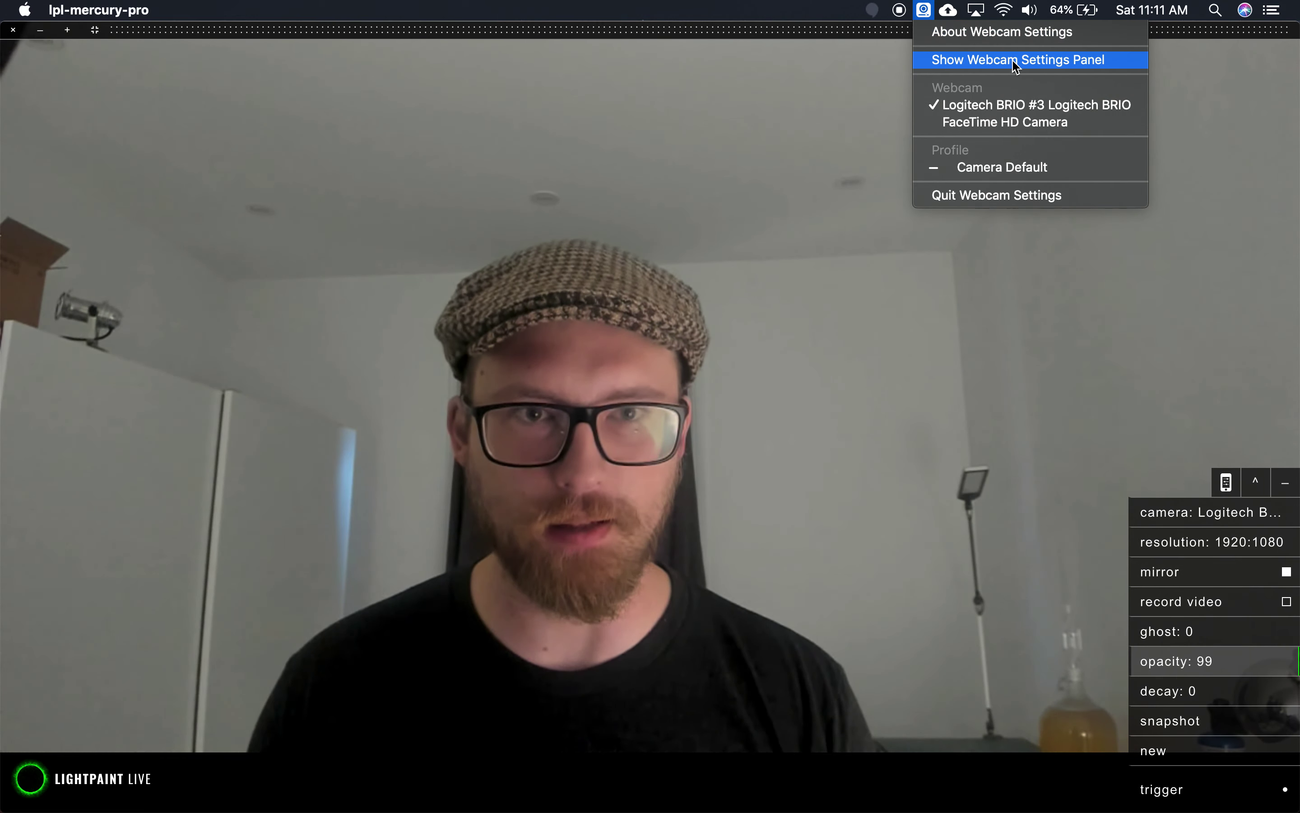
{"action": "left_click", "coordinate": [1039, 64]}
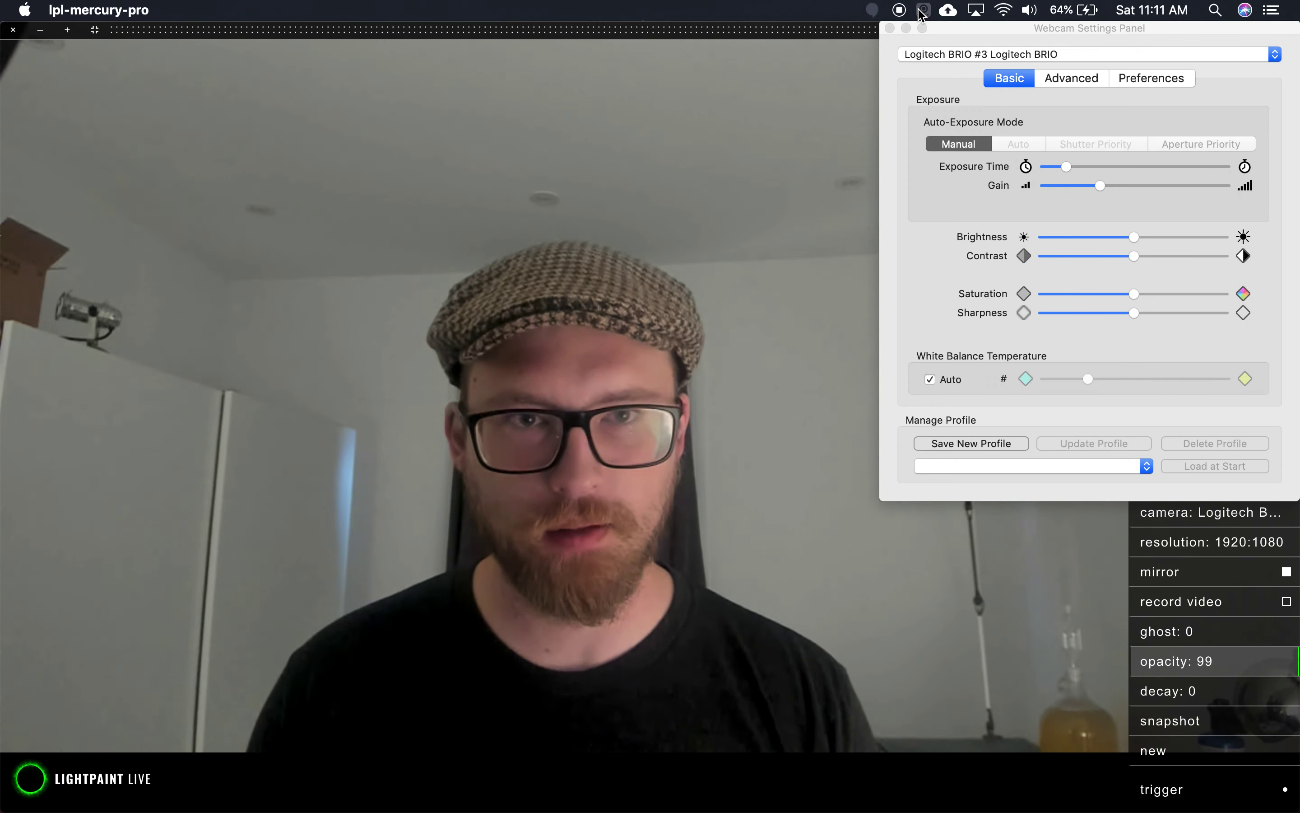
{"action": "left_click", "coordinate": [1044, 128]}
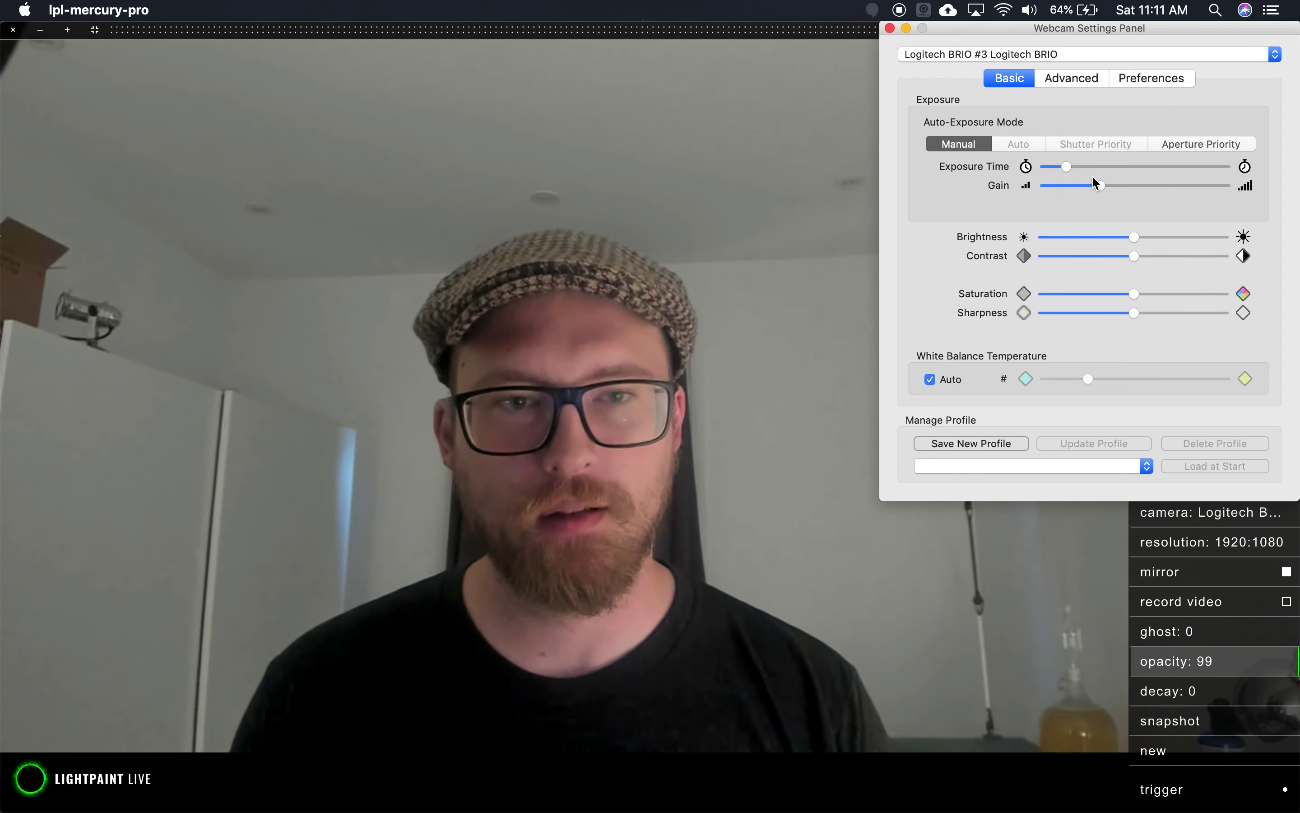
{"action": "left_click", "coordinate": [1136, 185]}
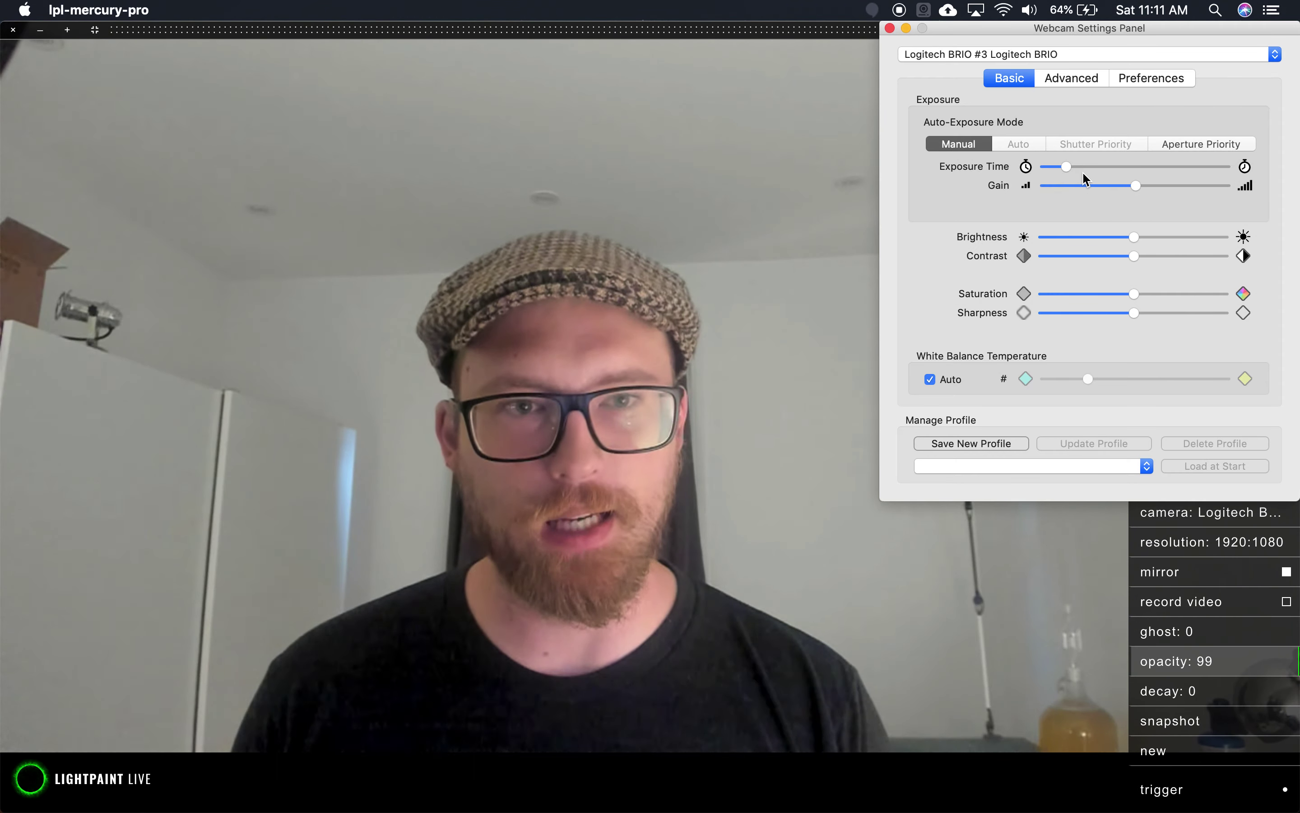
{"action": "left_click", "coordinate": [1083, 167]}
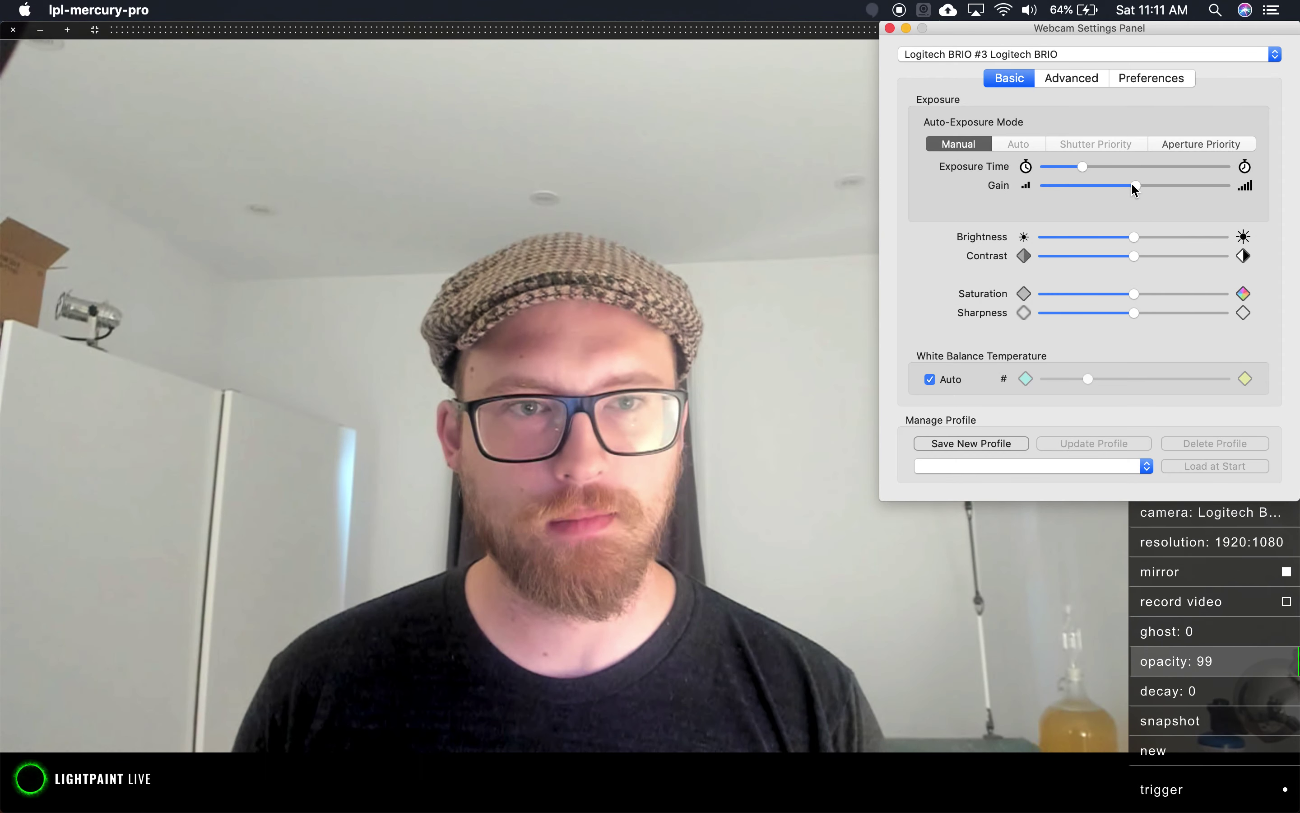
{"action": "left_click_drag", "start_coordinate": [1133, 185], "coordinate": [1027, 191]}
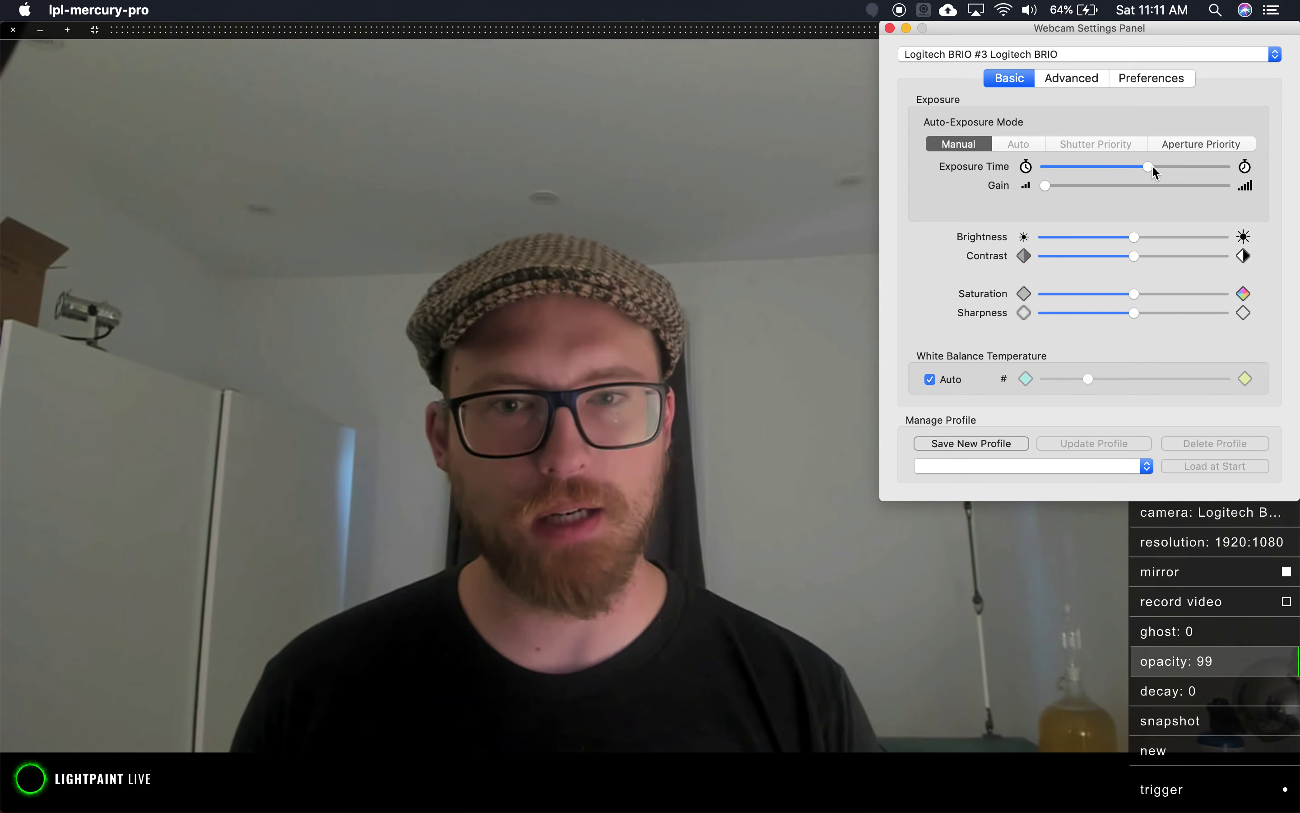
{"action": "left_click_drag", "start_coordinate": [1152, 165], "coordinate": [1241, 169]}
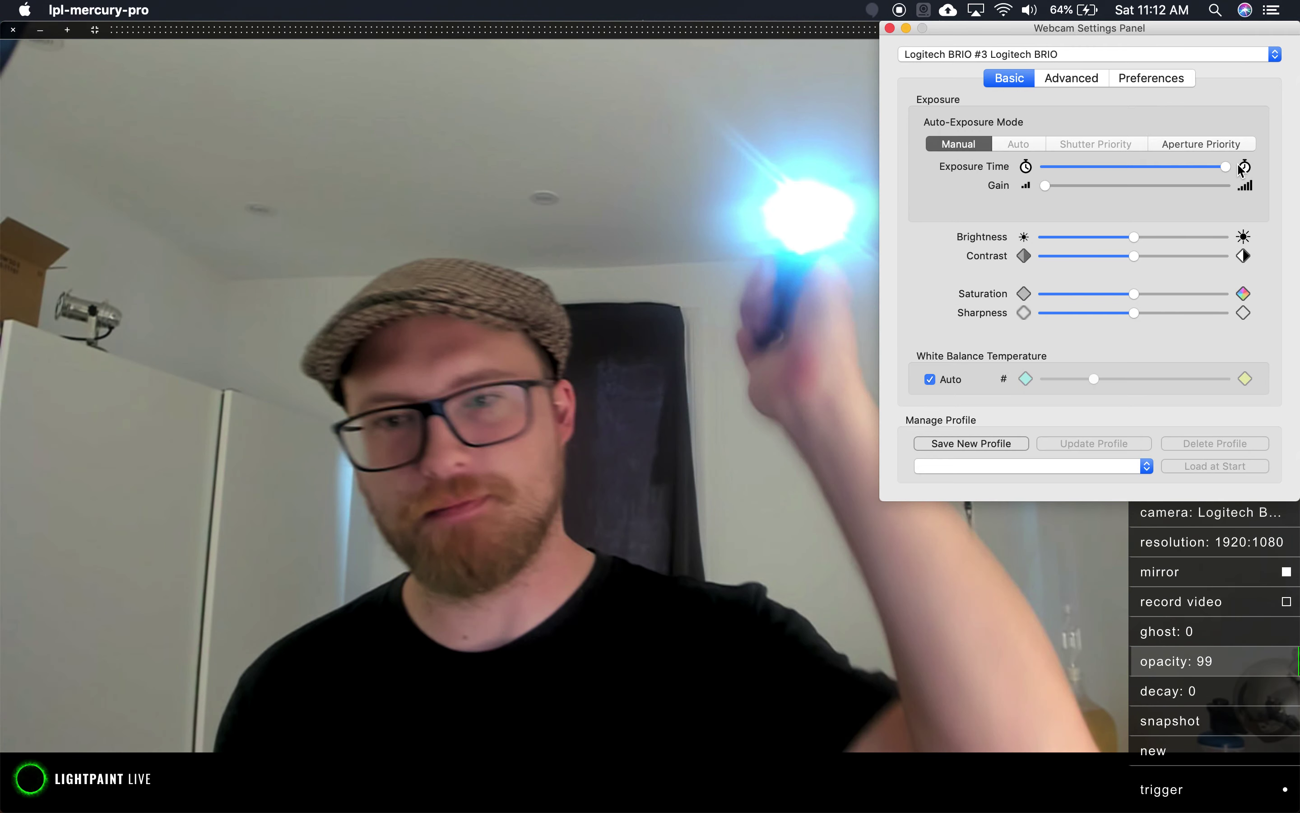
Step: Trigger a light painting with the long exposure and low gain, then stop it
{"action": "left_click", "coordinate": [482, 169]}
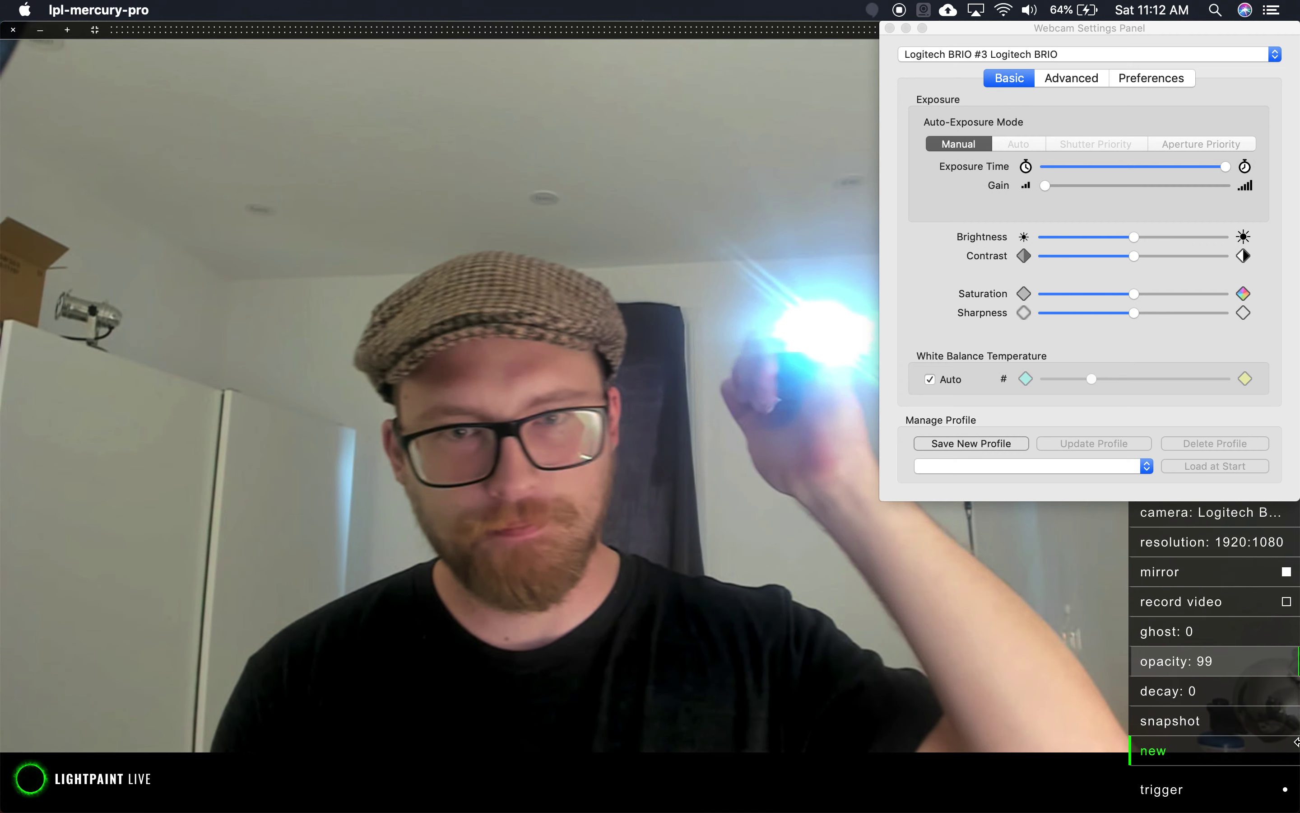
{"action": "left_click", "coordinate": [1257, 786]}
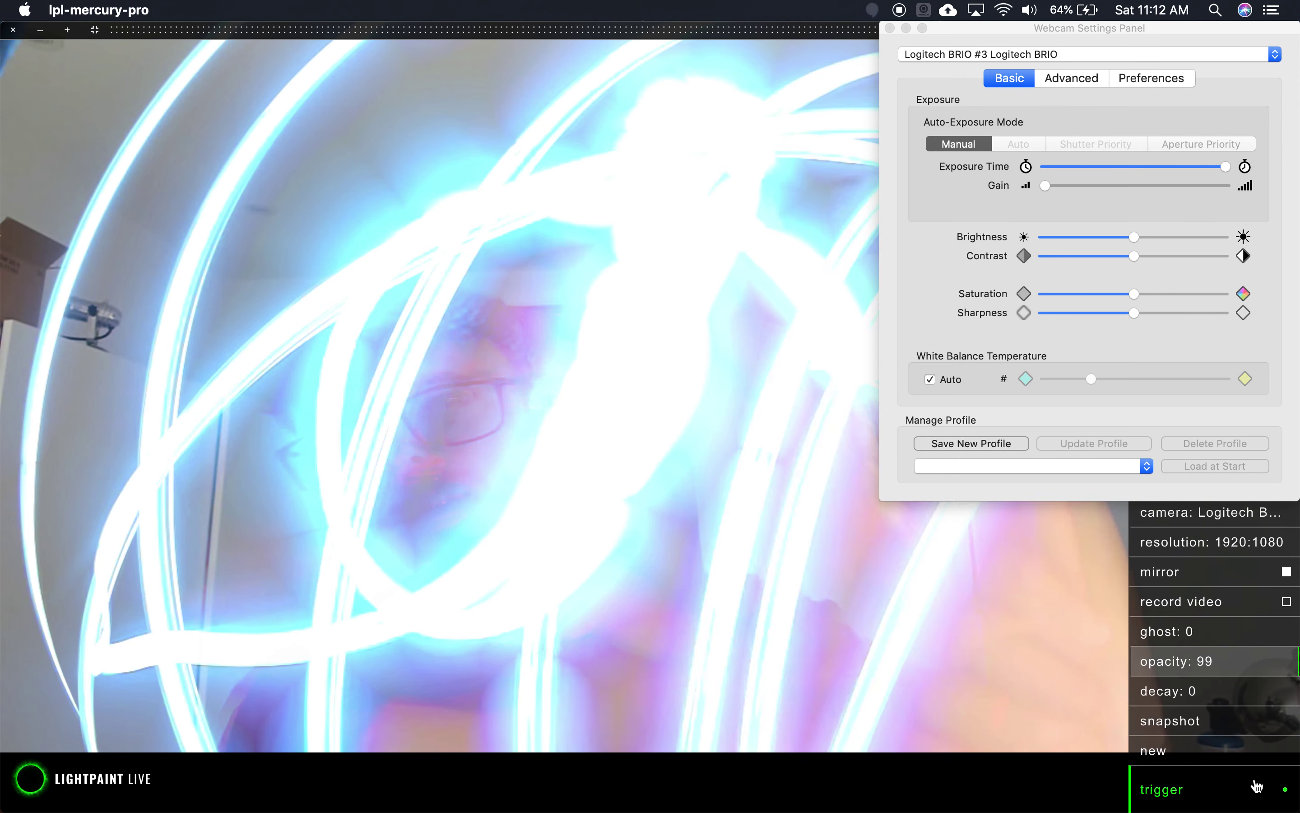
{"action": "left_click", "coordinate": [1258, 787]}
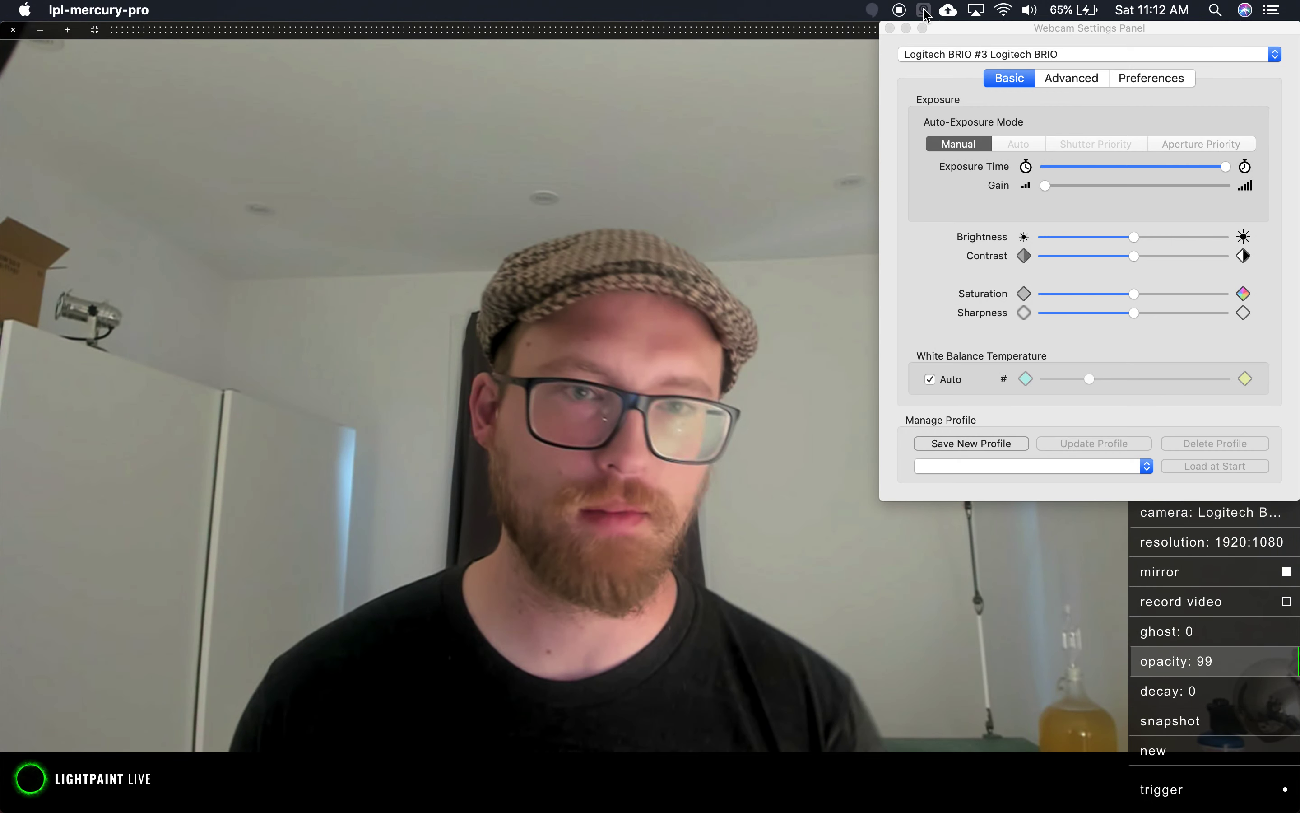
Step: Raise the gain to about a third with exposure time at maximum, then trigger and stop another light painting
{"action": "left_click_drag", "start_coordinate": [956, 37], "coordinate": [928, 65]}
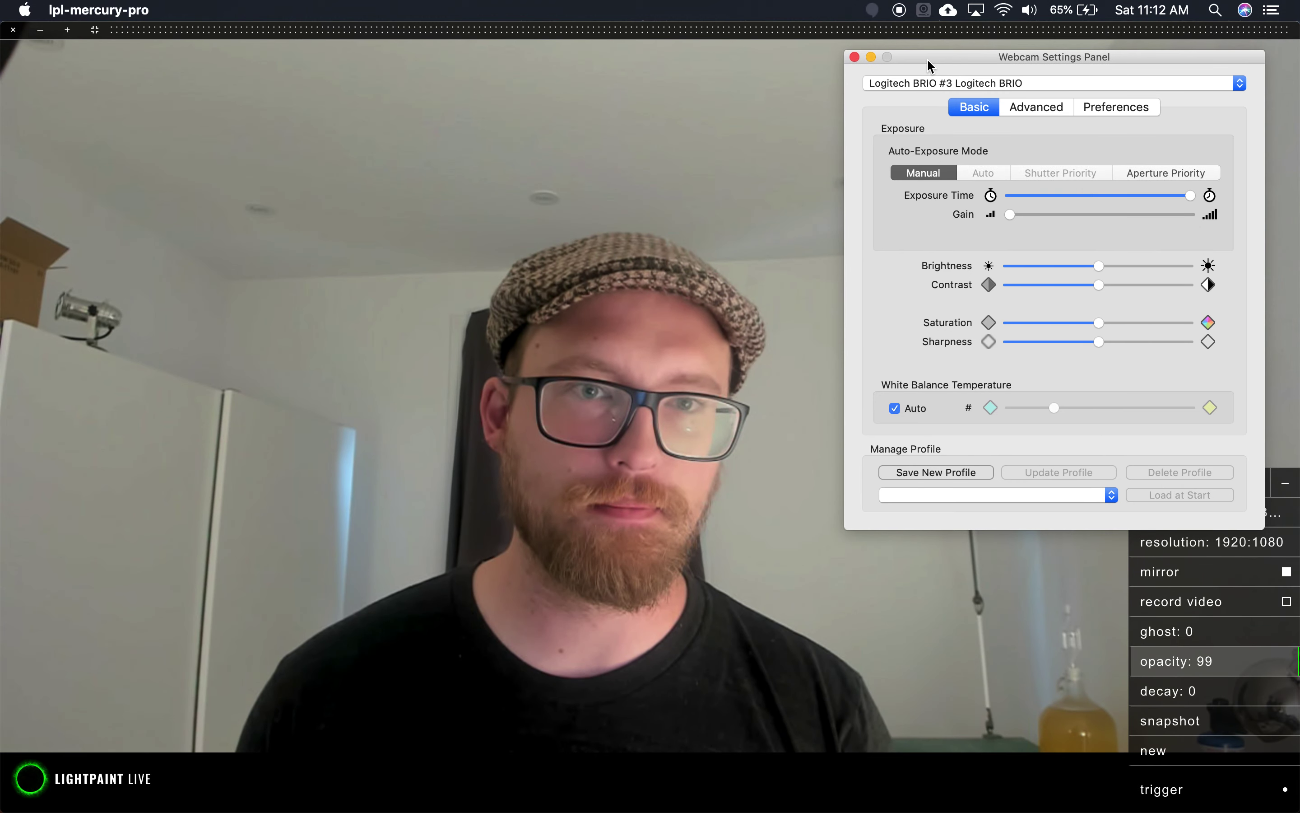
{"action": "left_click_drag", "start_coordinate": [1119, 65], "coordinate": [1136, 56]}
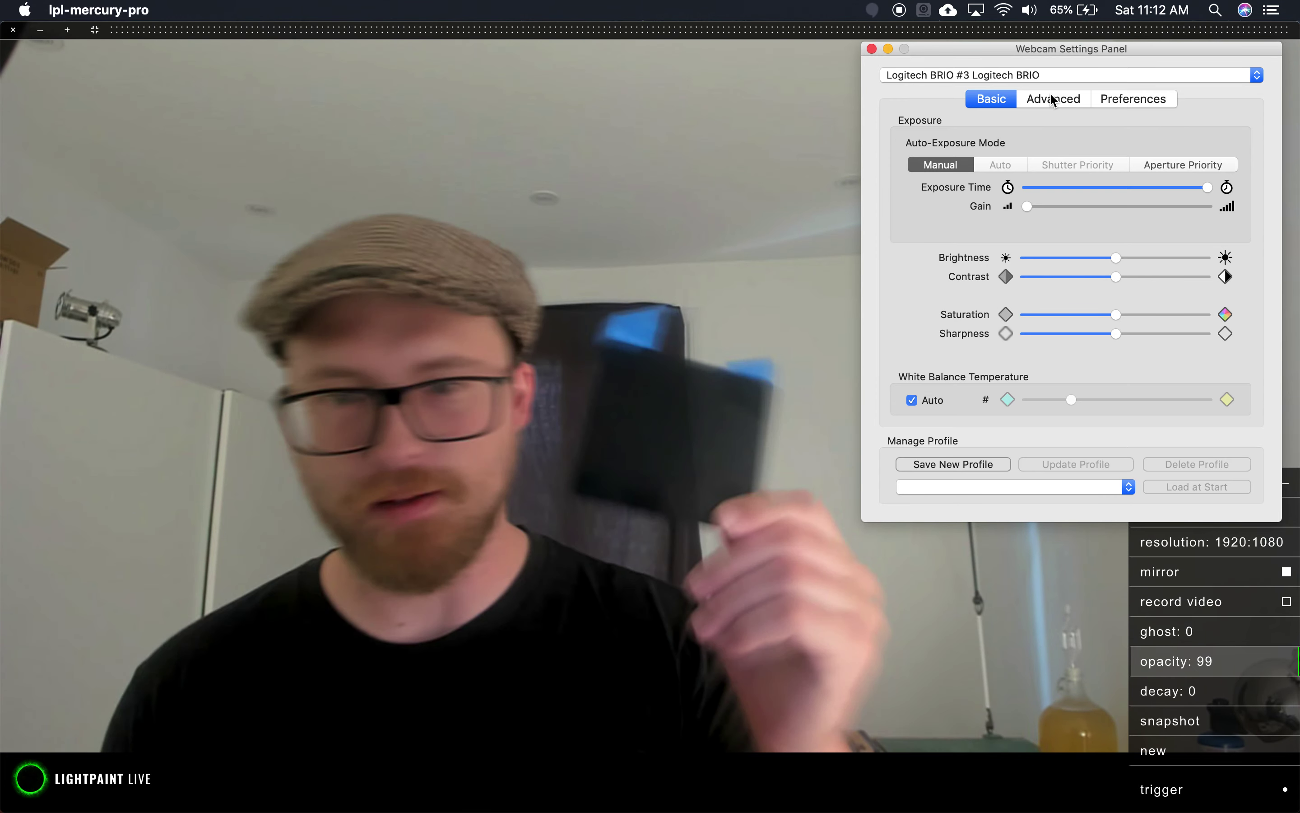
{"action": "left_click", "coordinate": [1086, 187]}
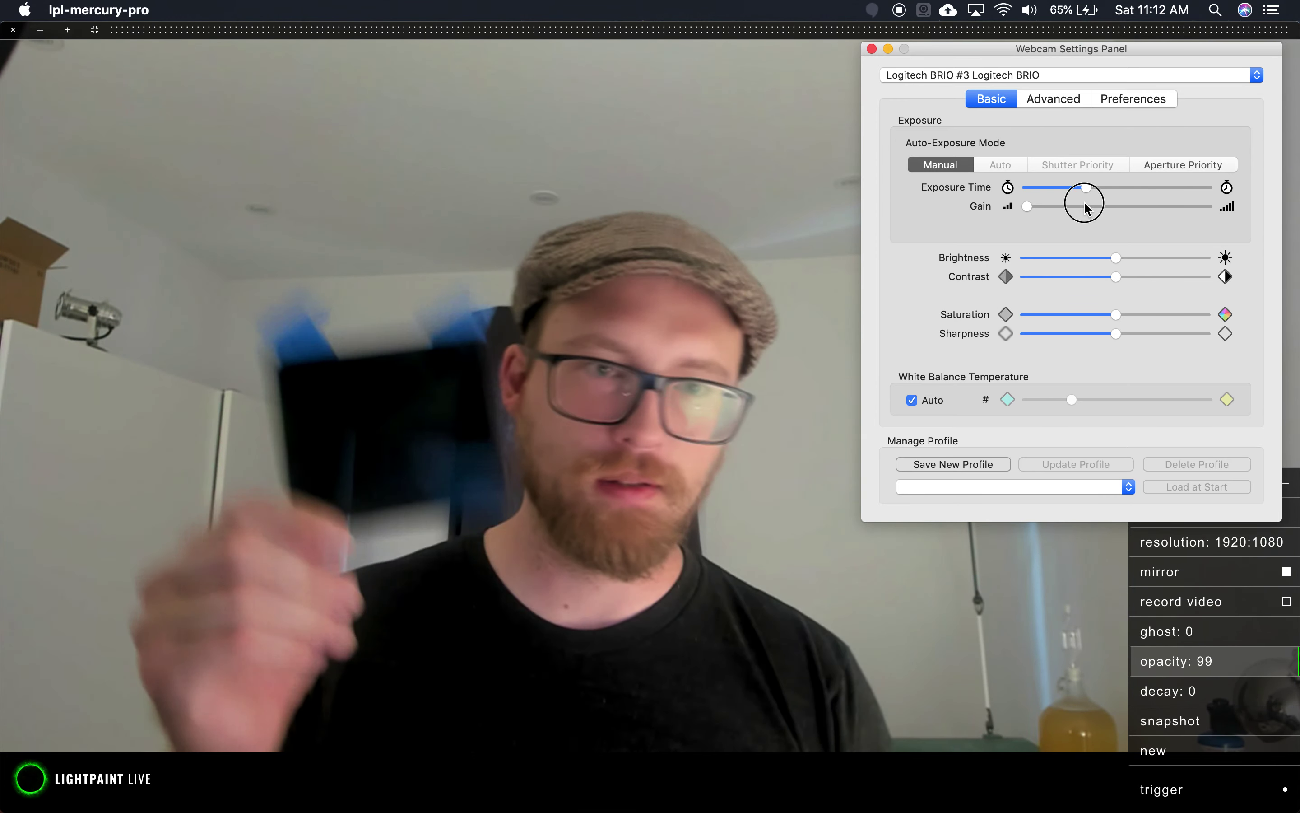
{"action": "left_click", "coordinate": [1084, 207]}
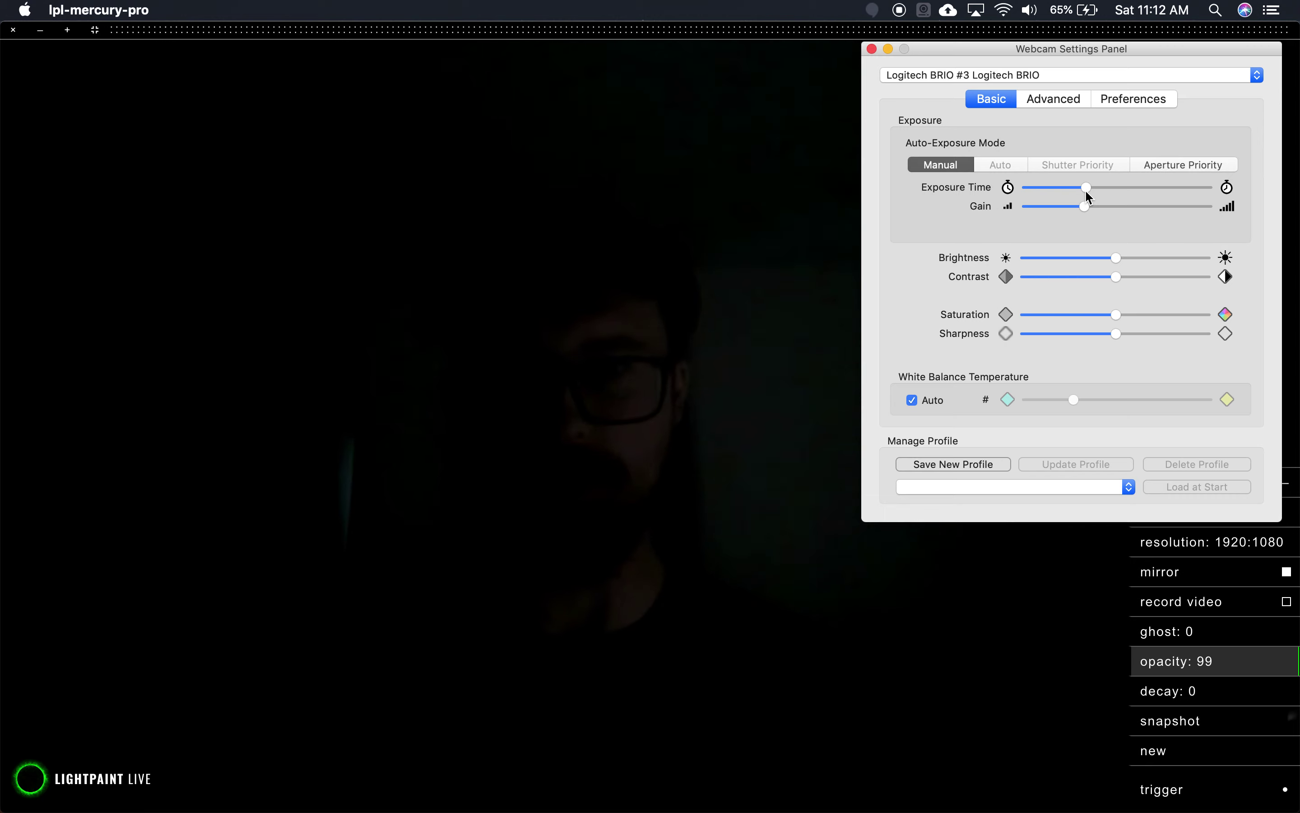
{"action": "left_click_drag", "start_coordinate": [1088, 189], "coordinate": [1240, 206]}
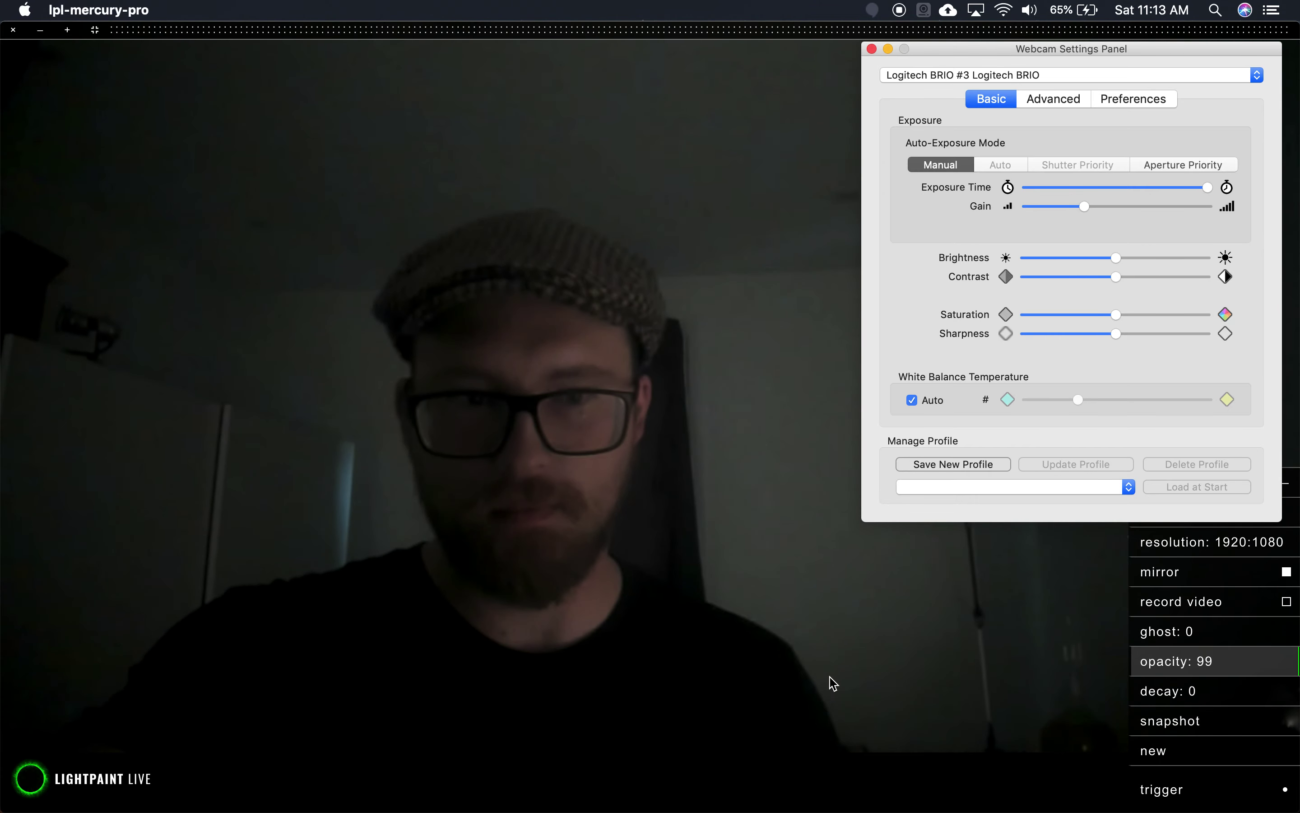
{"action": "left_click", "coordinate": [1233, 778]}
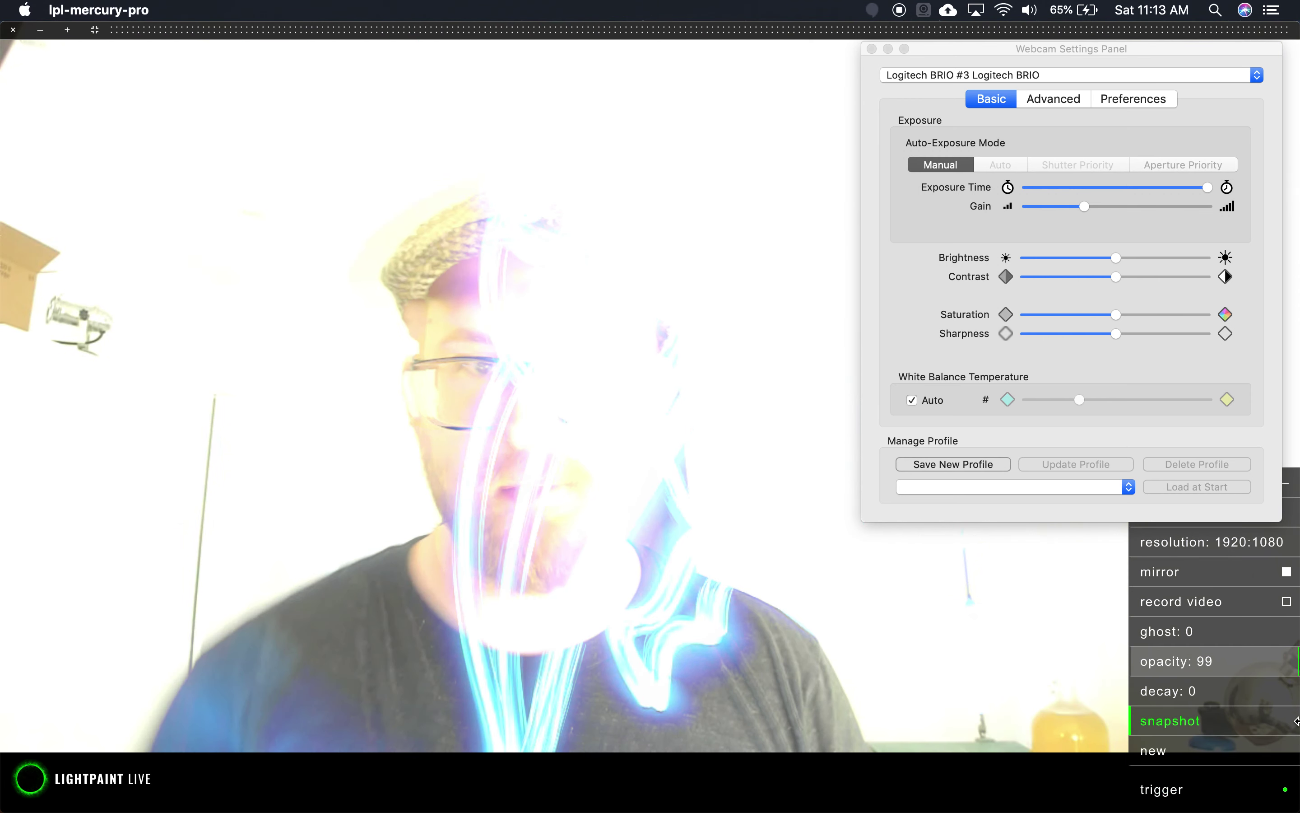
{"action": "left_click", "coordinate": [1215, 776]}
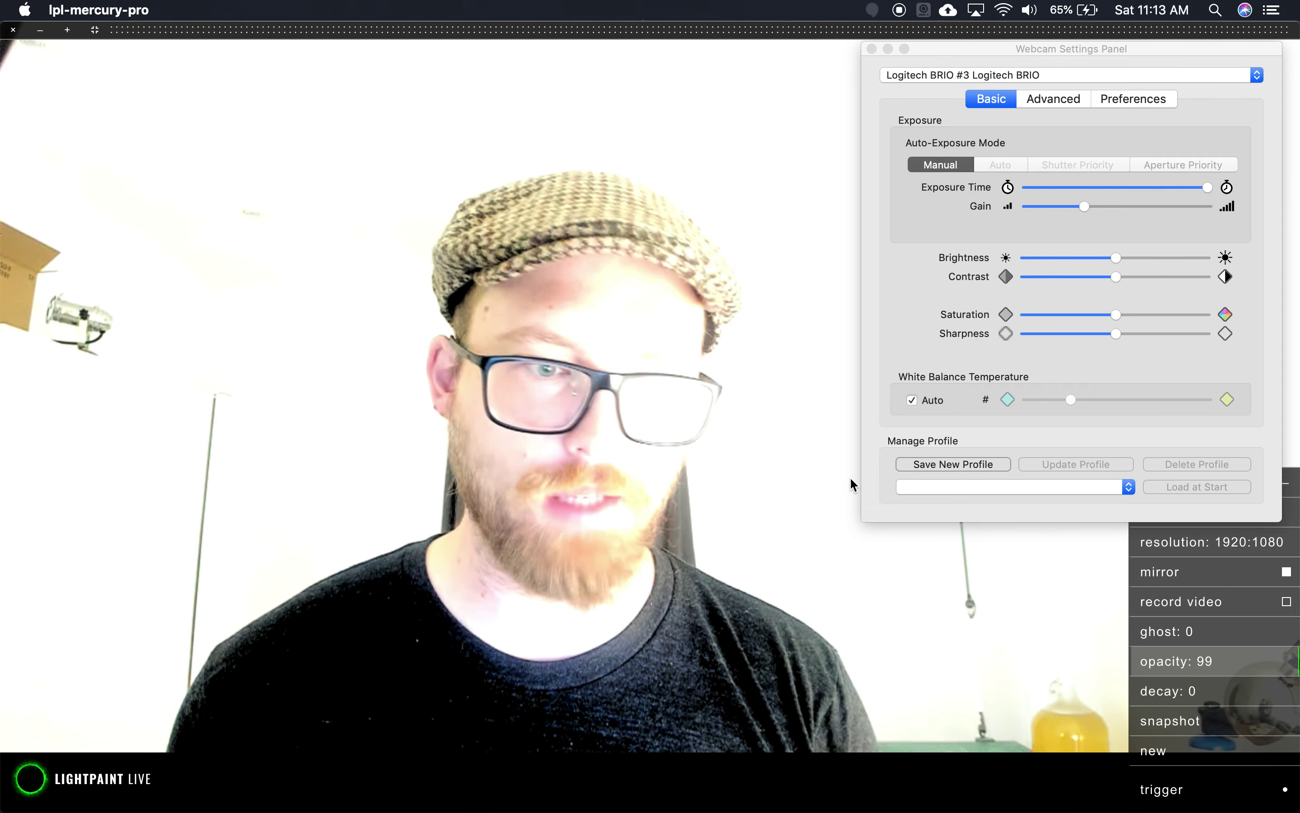
Step: Reduce the exposure time to just under half and the gain to a low level, and move the webcam settings window up
{"action": "left_click", "coordinate": [1106, 186]}
{"action": "left_click", "coordinate": [1049, 206]}
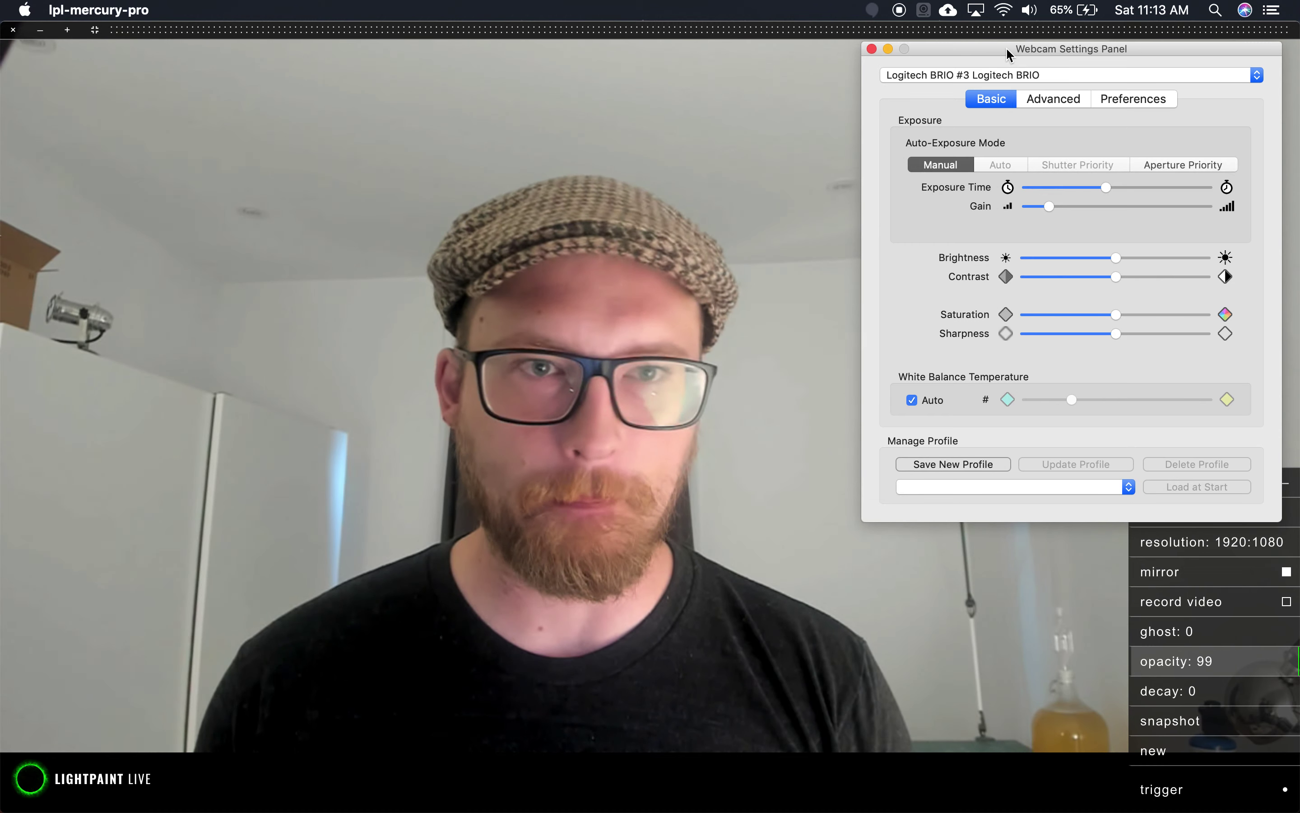
{"action": "left_click_drag", "start_coordinate": [1006, 47], "coordinate": [1029, 30]}
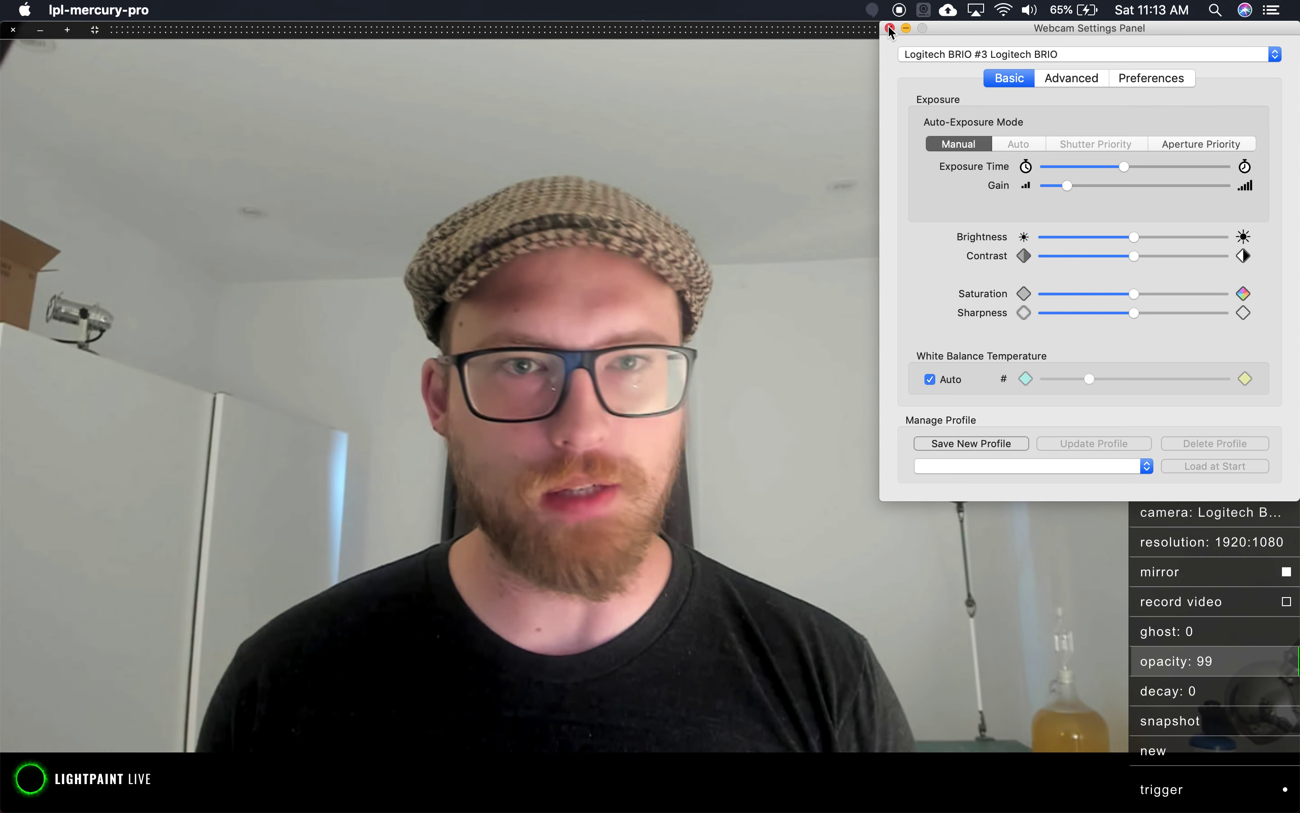
{"action": "left_click", "coordinate": [899, 16]}
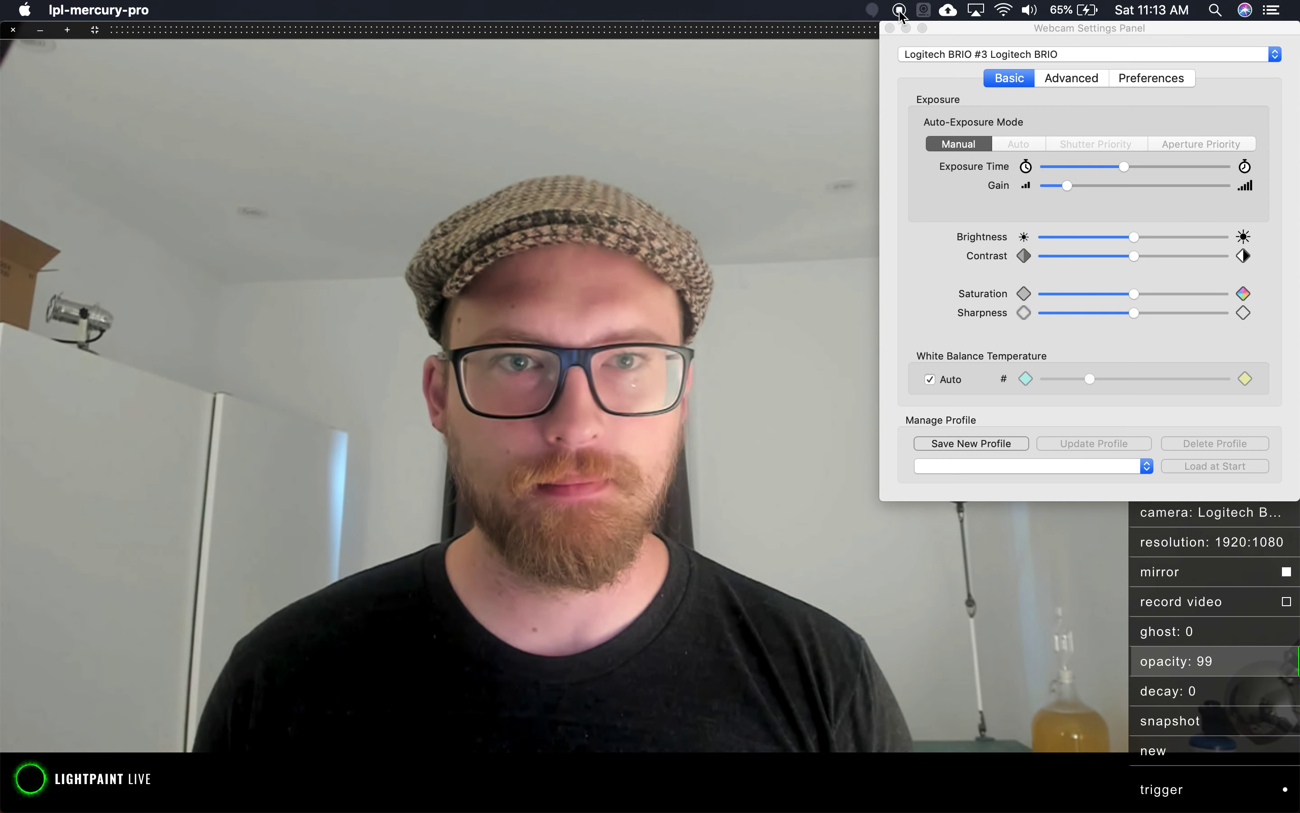